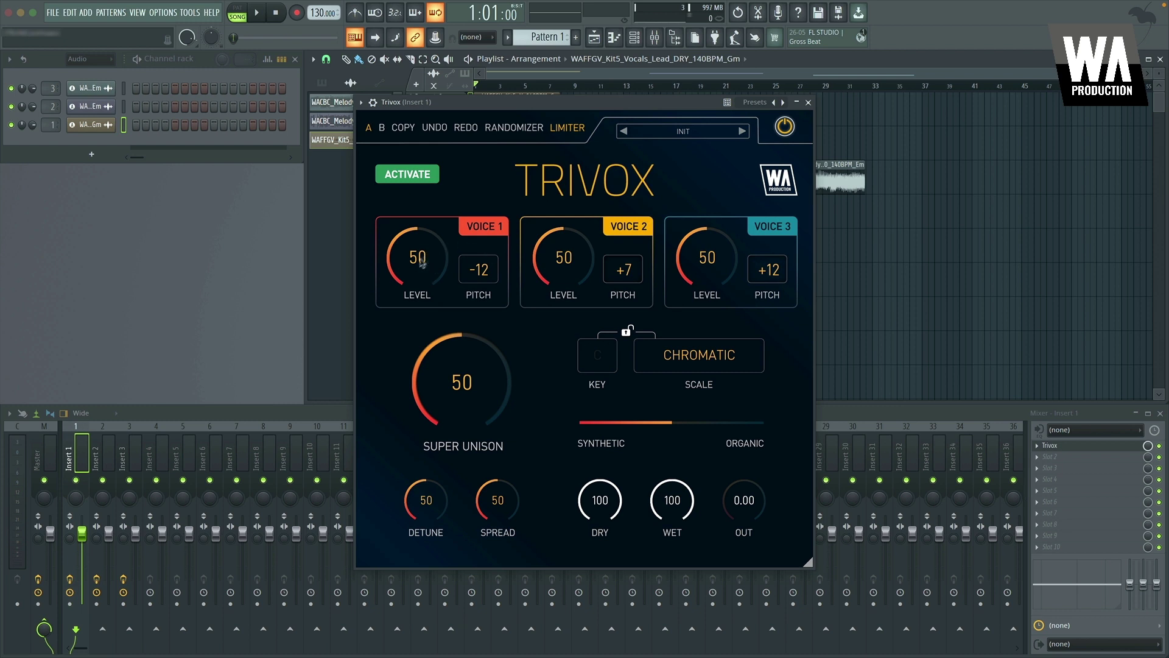
pyautogui.moveTo(496, 277); pyautogui.dragTo(487, 313)
pyautogui.click(685, 358)
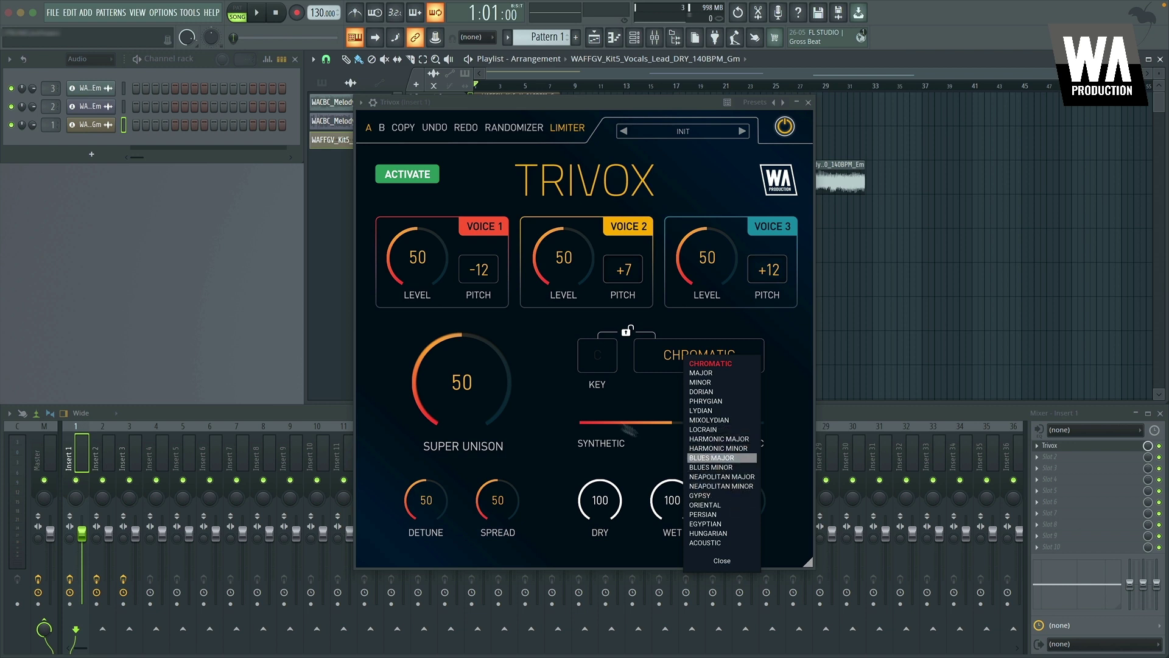
pyautogui.click(608, 357)
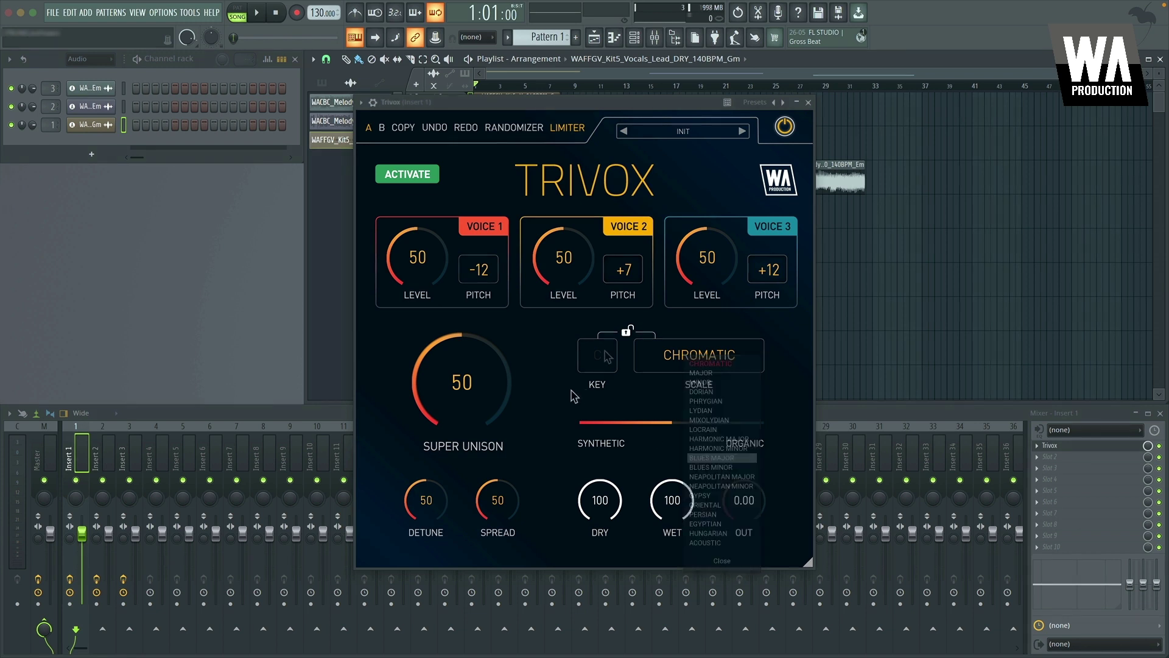
# Set the scale to Dorian and the key to E.
pyautogui.click(673, 359)
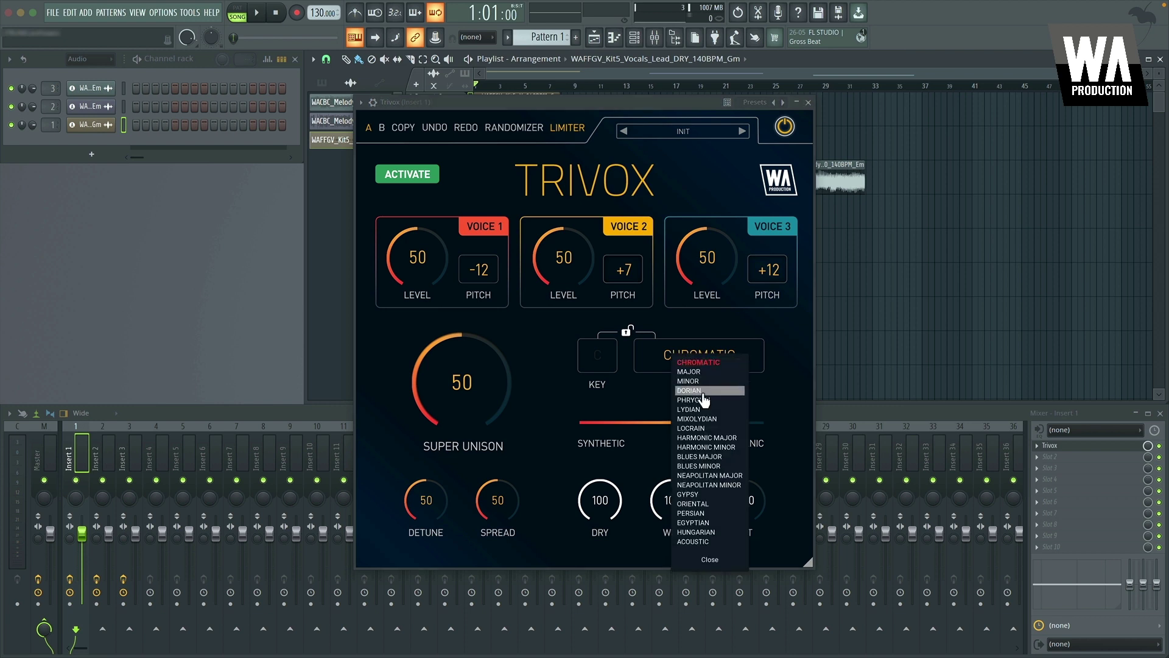
pyautogui.click(701, 400)
pyautogui.click(603, 364)
pyautogui.click(621, 409)
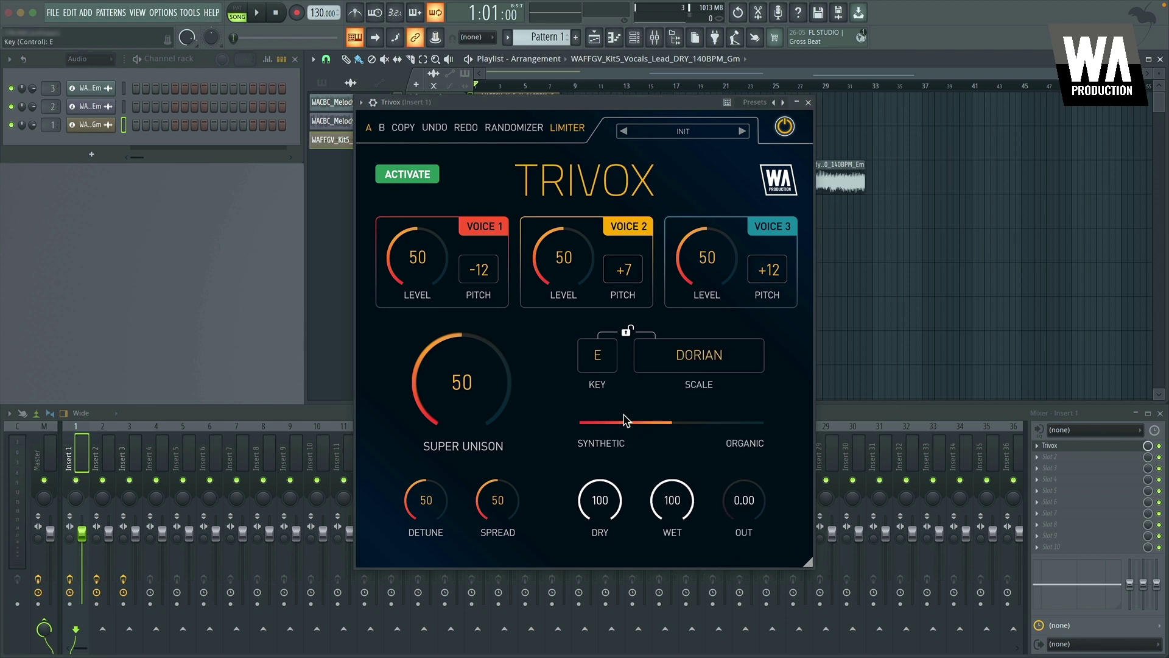
# Switch the scale back to Chromatic, and finally set it to Locrain.
pyautogui.click(684, 364)
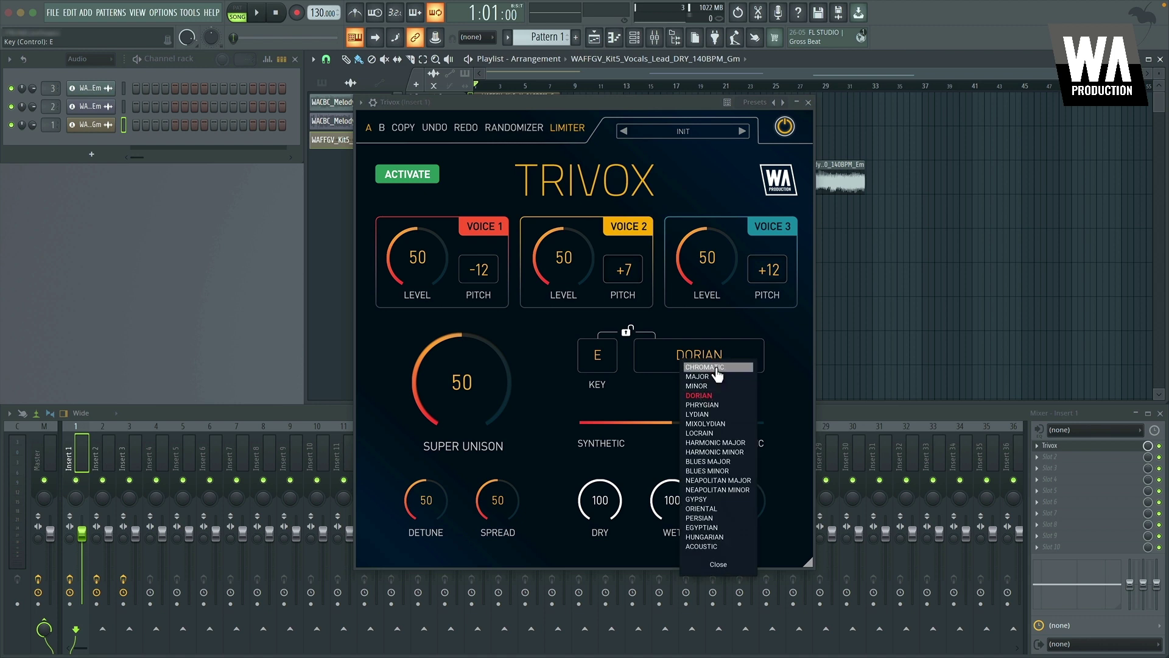
pyautogui.click(718, 375)
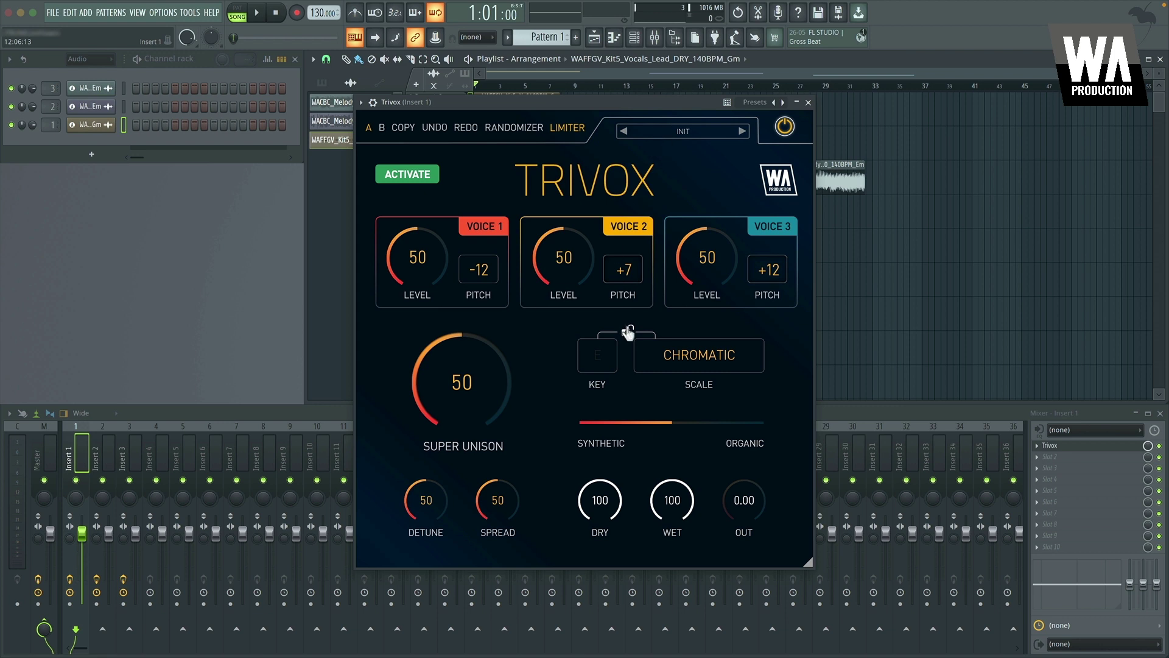
pyautogui.click(687, 361)
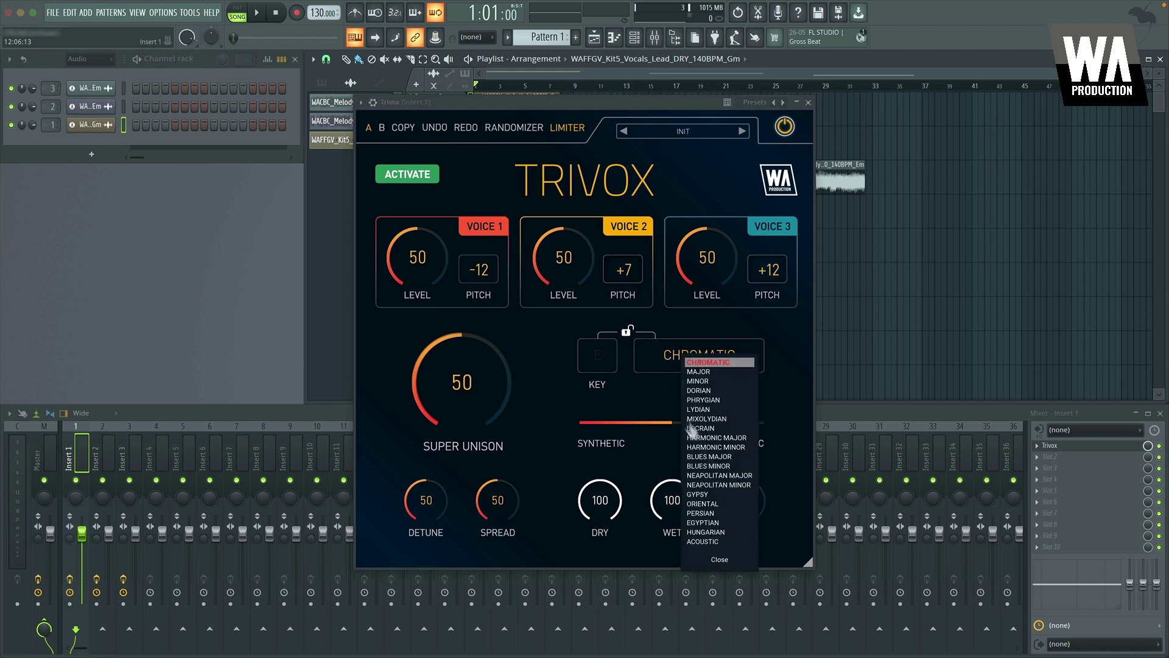
pyautogui.click(692, 428)
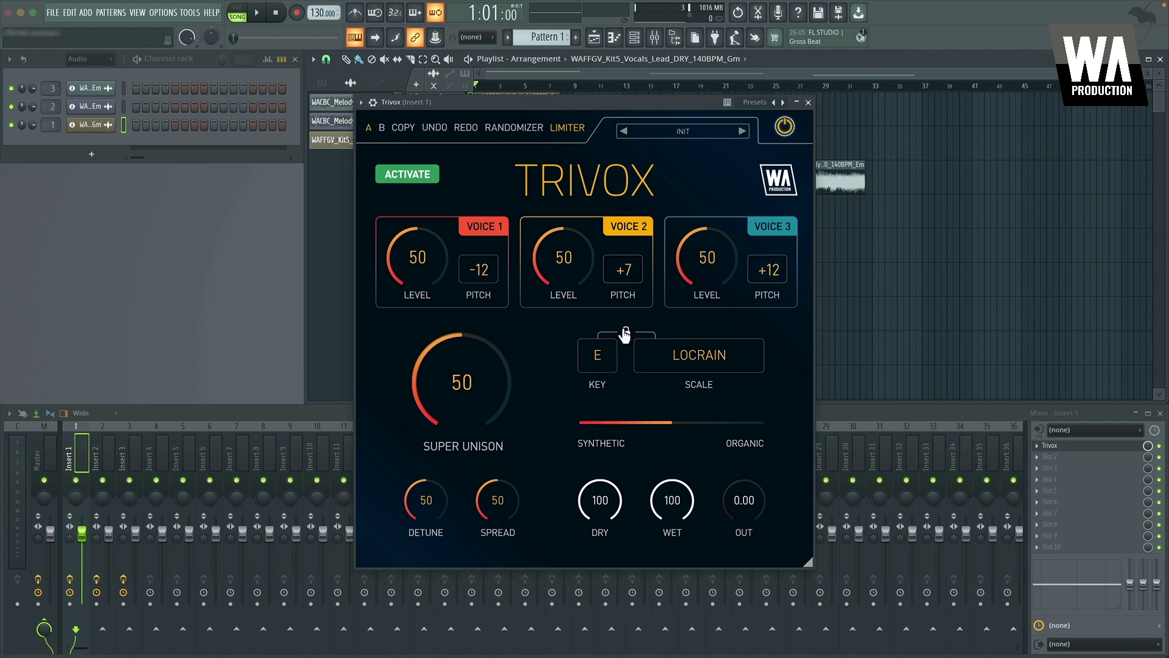
# Lock the key and scale, browse forward to the Minor Maker preset and return to INIT.
pyautogui.click(742, 131)
pyautogui.click(742, 131)
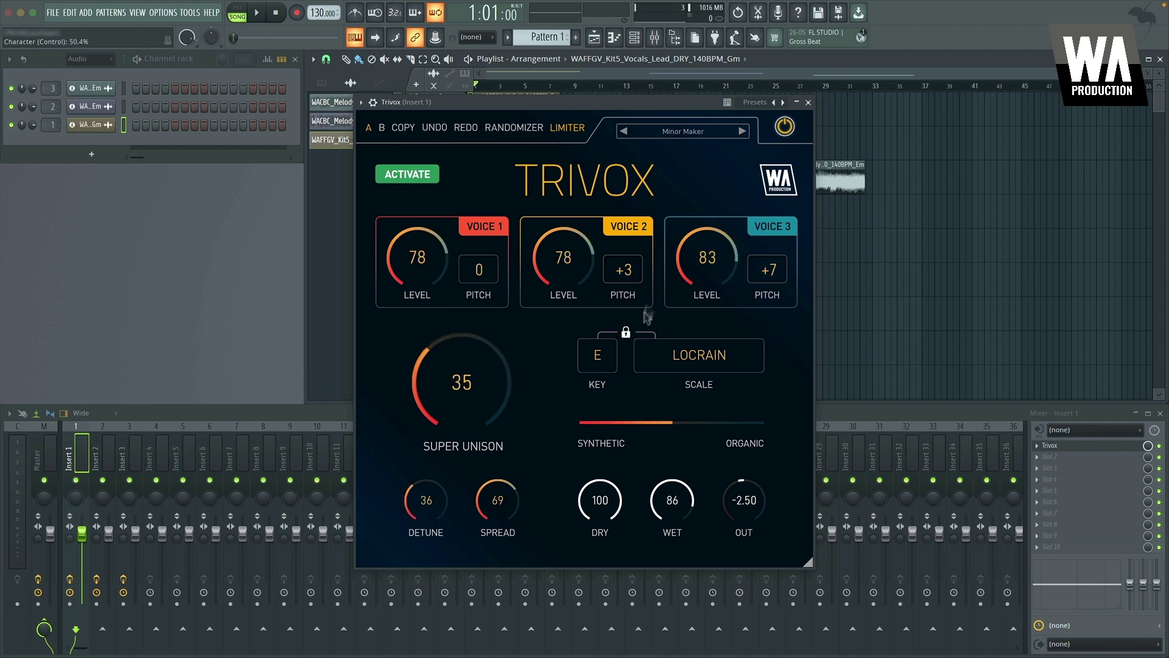
pyautogui.click(623, 132)
pyautogui.click(624, 132)
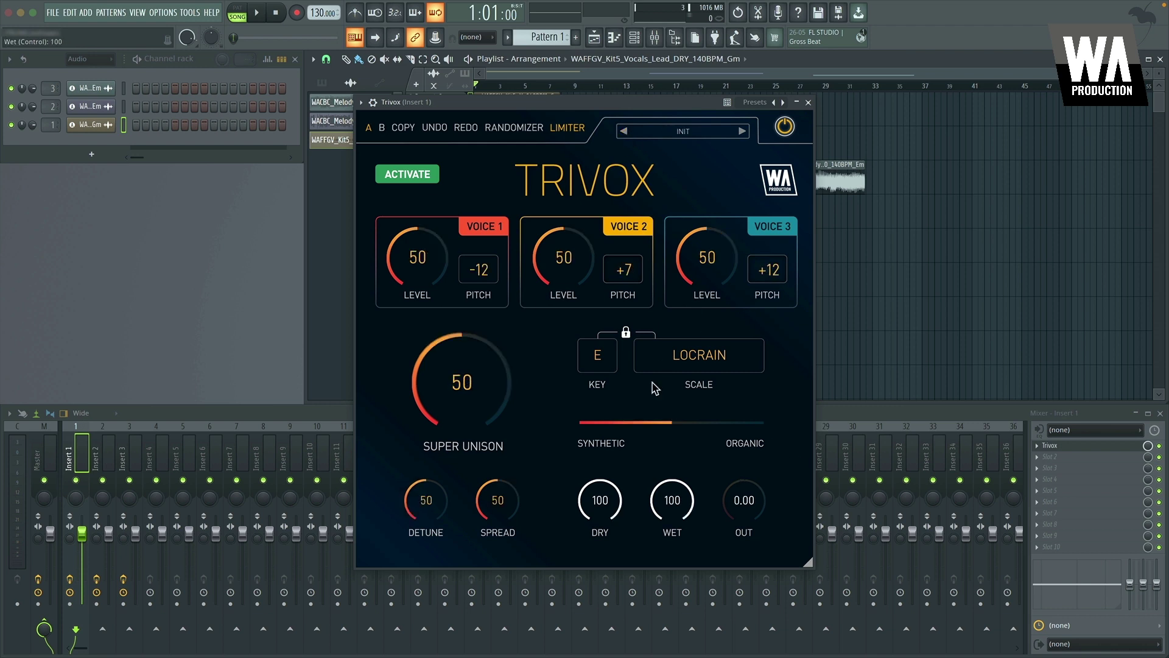
# Load the Magic Lows preset into comparison slot B, keeping the INIT settings in slot A.
pyautogui.click(626, 332)
pyautogui.click(369, 130)
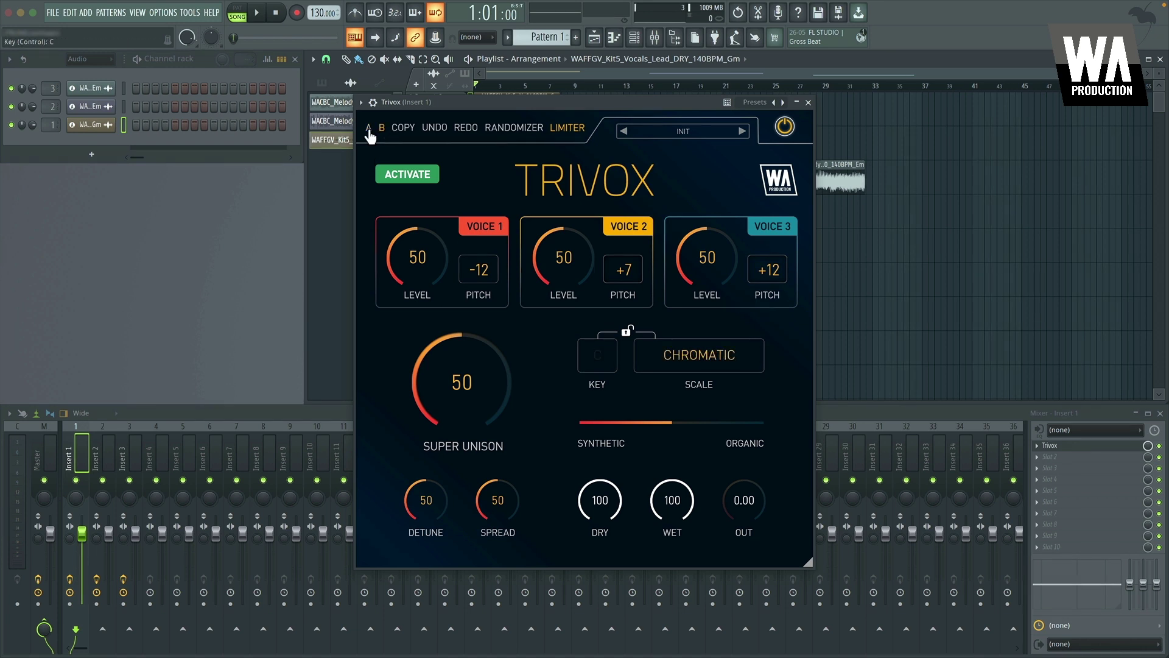
pyautogui.click(369, 131)
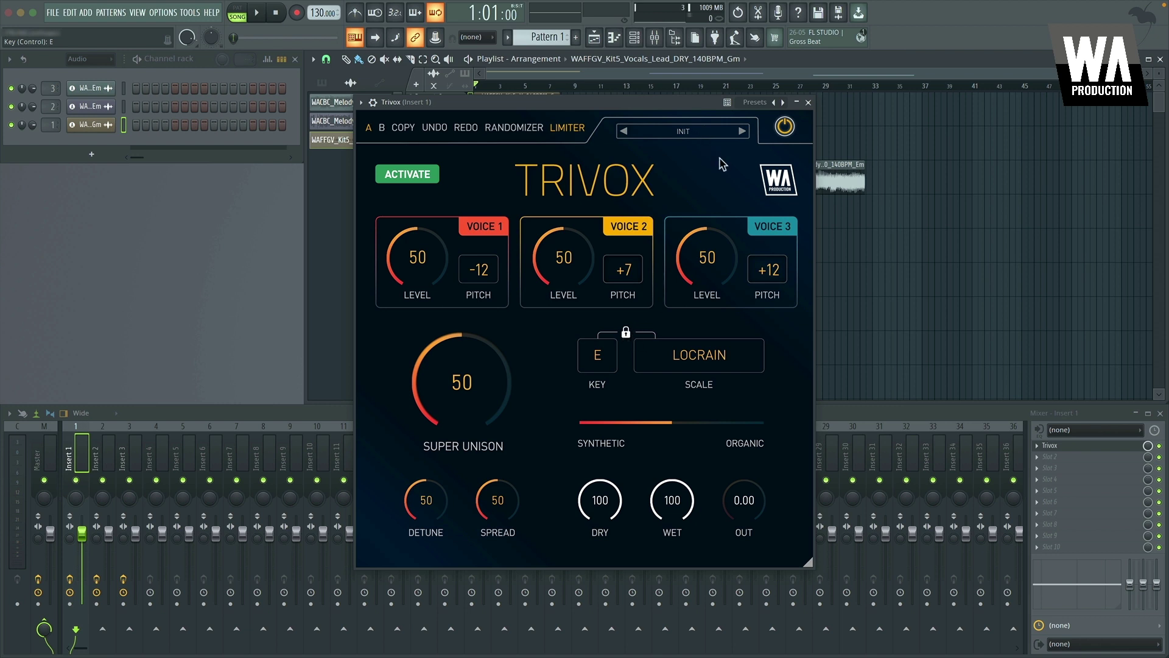
pyautogui.click(382, 129)
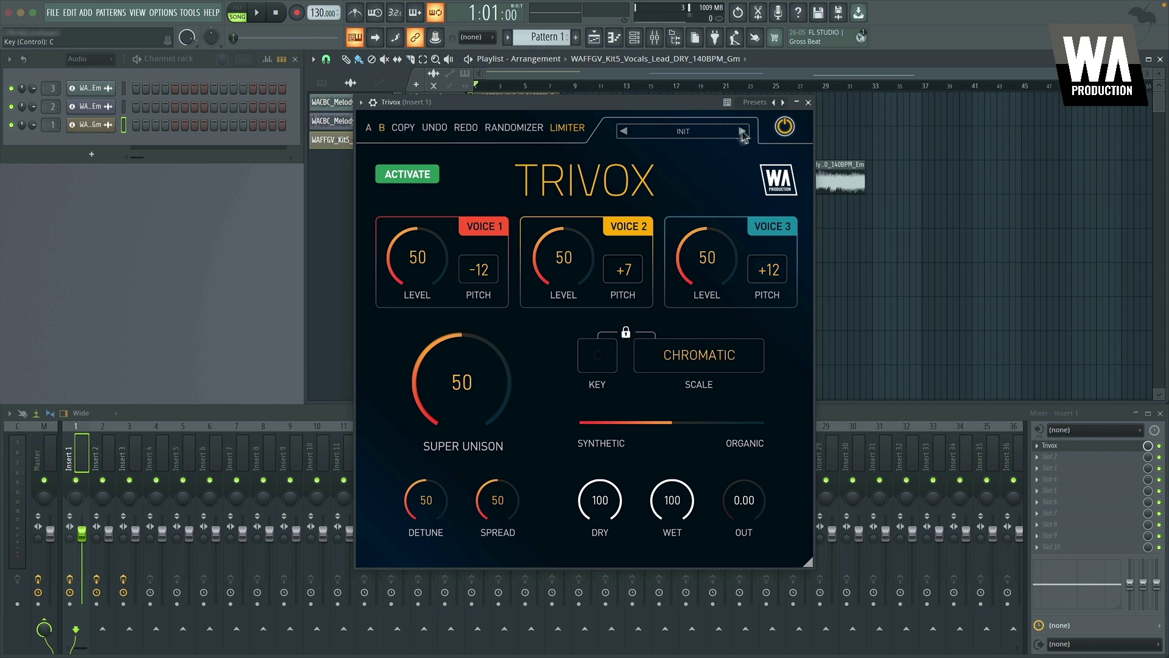
pyautogui.click(742, 131)
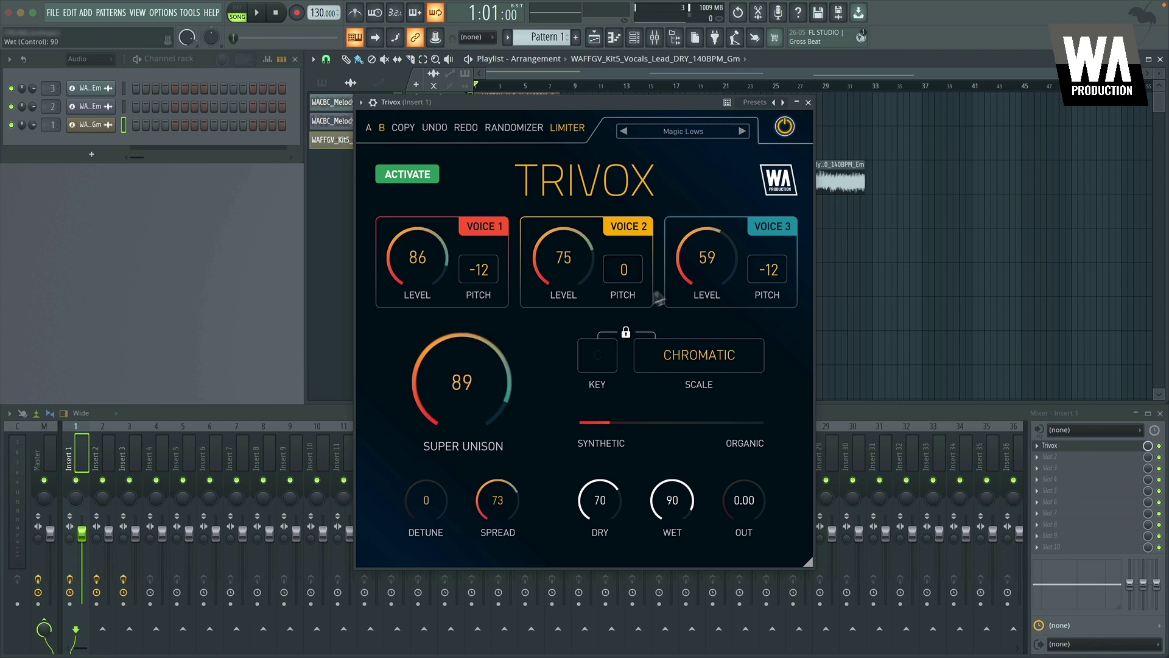
# Compare slots A and B by switching between them several times, ending on A.
pyautogui.click(370, 131)
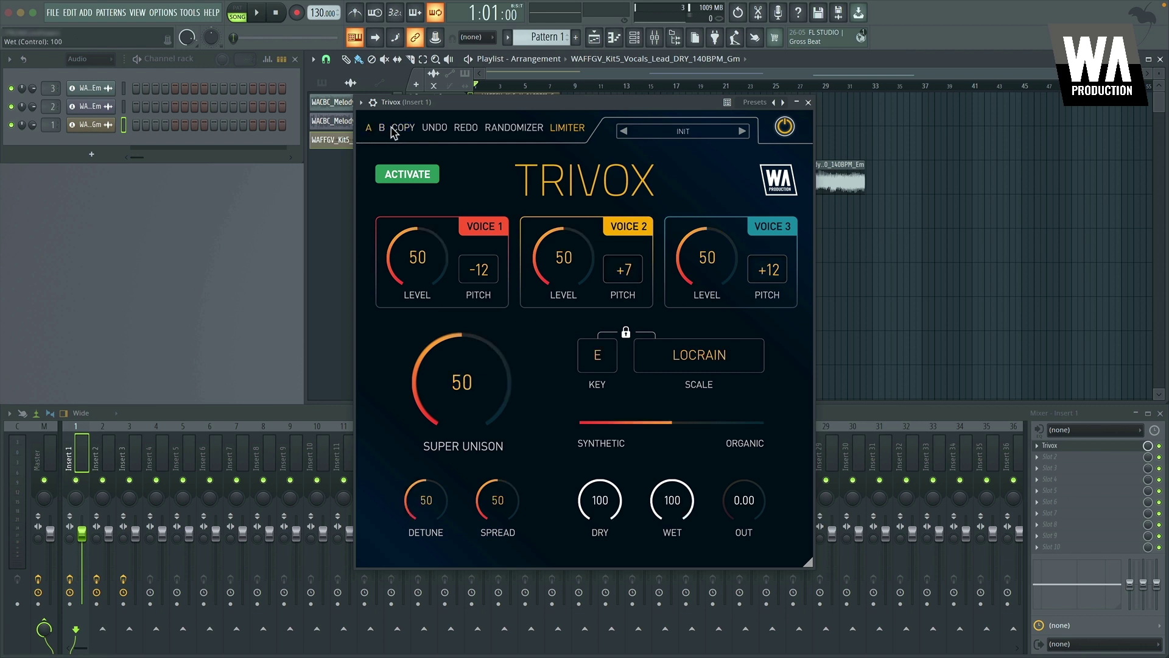
pyautogui.click(382, 128)
pyautogui.click(369, 129)
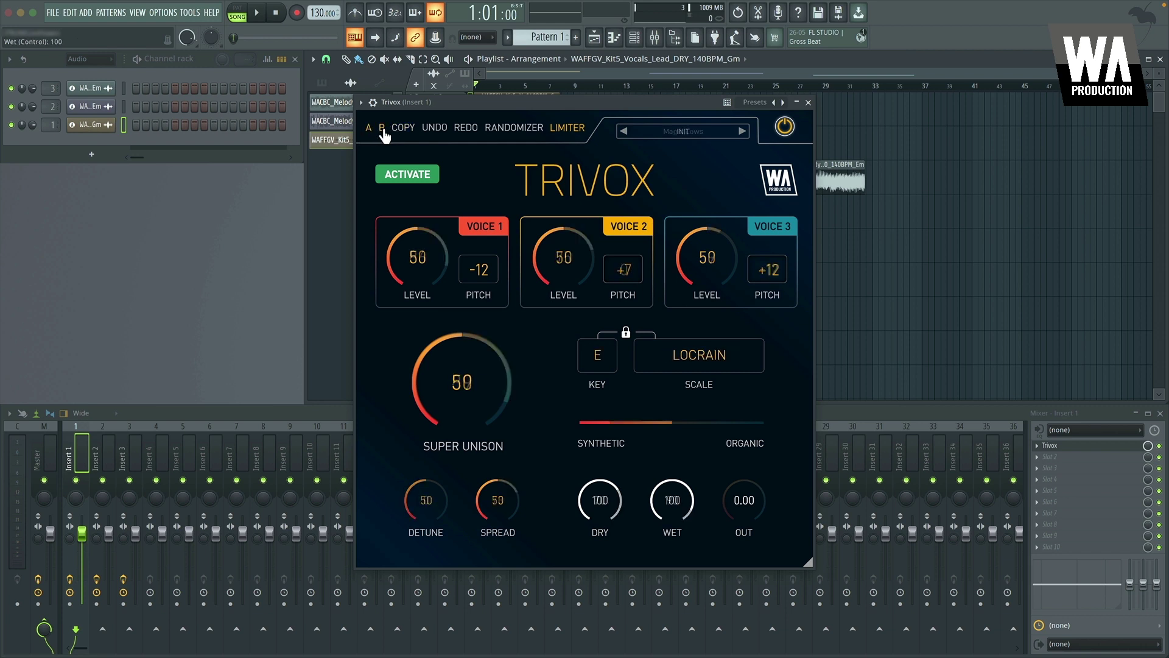
pyautogui.click(382, 128)
pyautogui.click(369, 129)
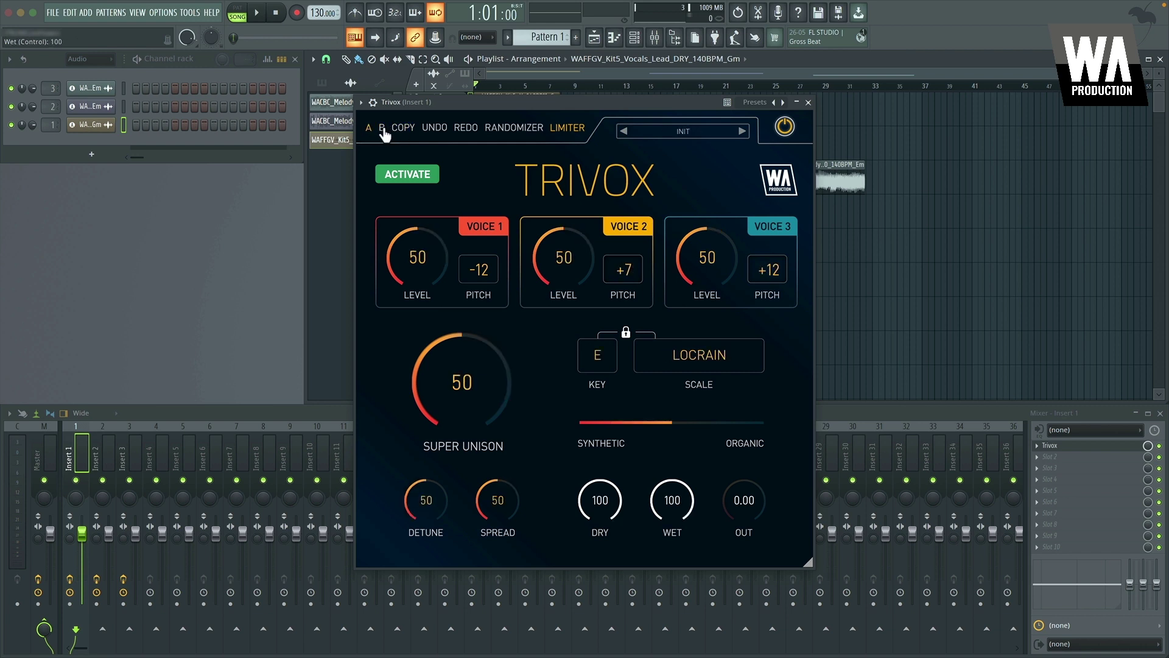
pyautogui.click(382, 128)
pyautogui.click(370, 129)
# Randomize the voice, unison, detune and spread settings in slot A several times.
pyautogui.click(515, 131)
pyautogui.click(515, 129)
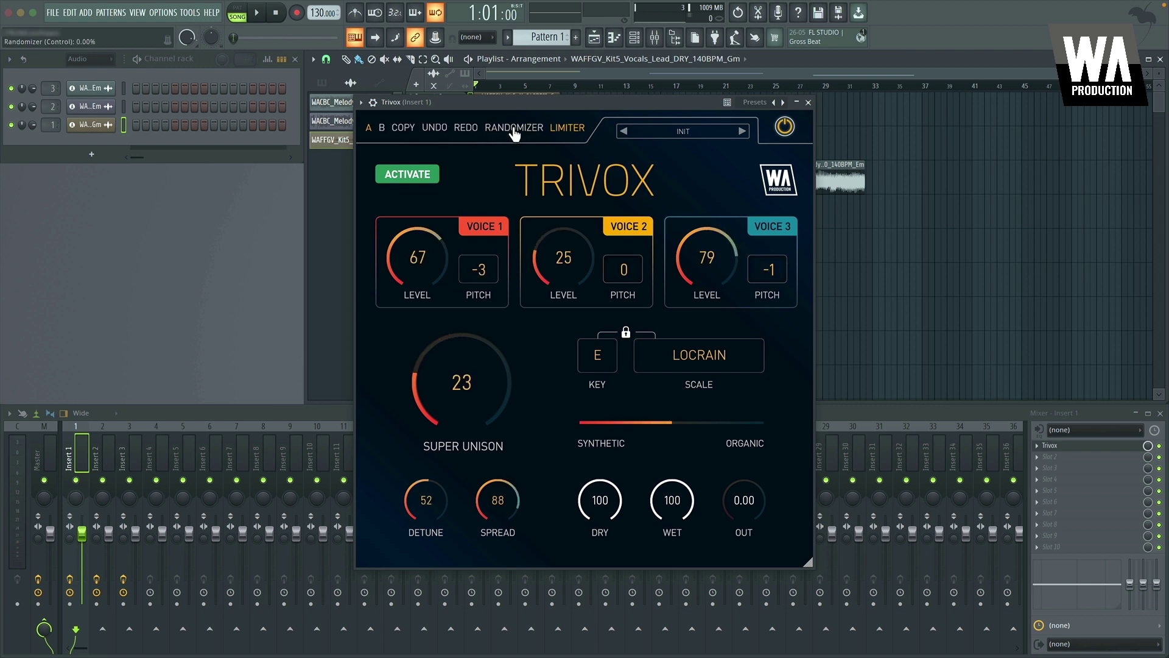
pyautogui.click(515, 129)
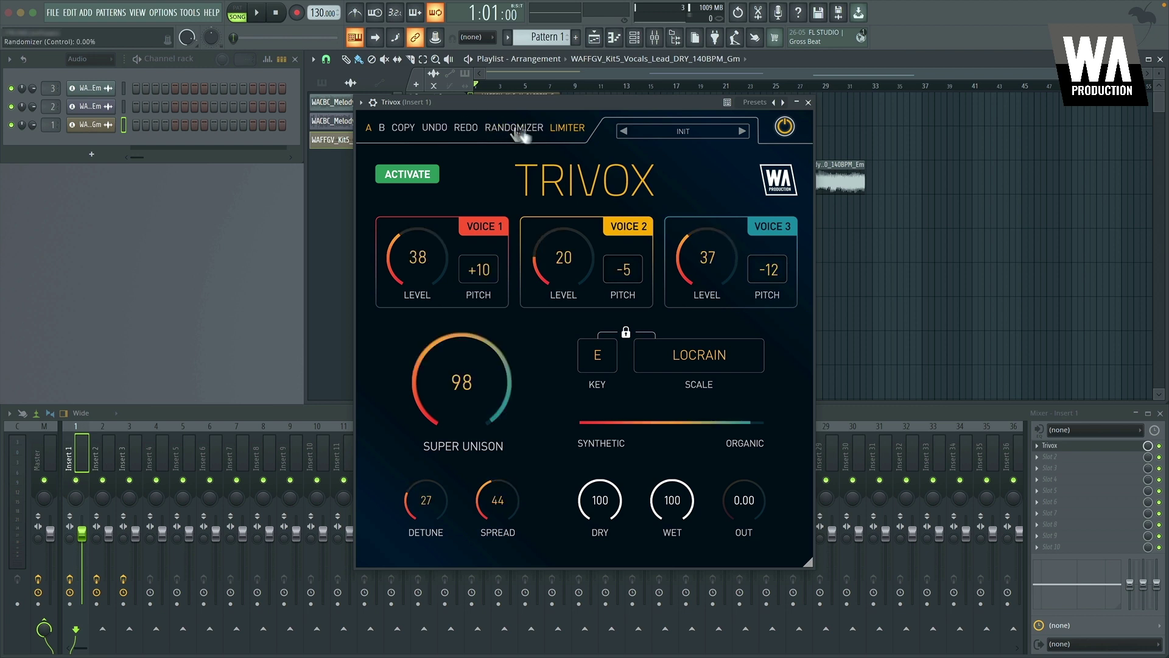
pyautogui.click(569, 129)
# Sweep the voice character between Synthetic and Organic, ending fully at Organic.
pyautogui.moveTo(741, 421)
pyautogui.mouseDown()
pyautogui.moveTo(598, 421)
pyautogui.moveTo(764, 421)
pyautogui.moveTo(719, 421)
pyautogui.mouseUp()
pyautogui.moveTo(739, 420); pyautogui.dragTo(764, 421)
pyautogui.moveTo(761, 421); pyautogui.dragTo(707, 421)
pyautogui.moveTo(604, 421); pyautogui.dragTo(765, 421)
# Try Dry at 0 and 87 and Wet at 45, and return both levels to 100.
pyautogui.moveTo(600, 500); pyautogui.dragTo(603, 548)
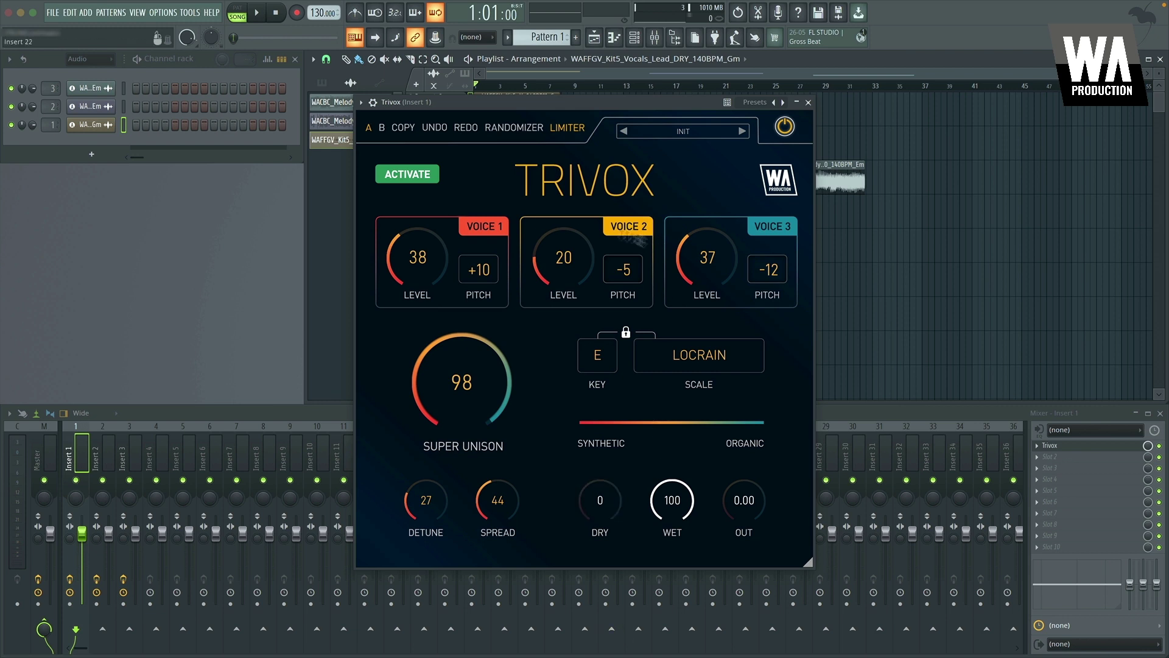
pyautogui.moveTo(600, 500); pyautogui.dragTo(600, 451)
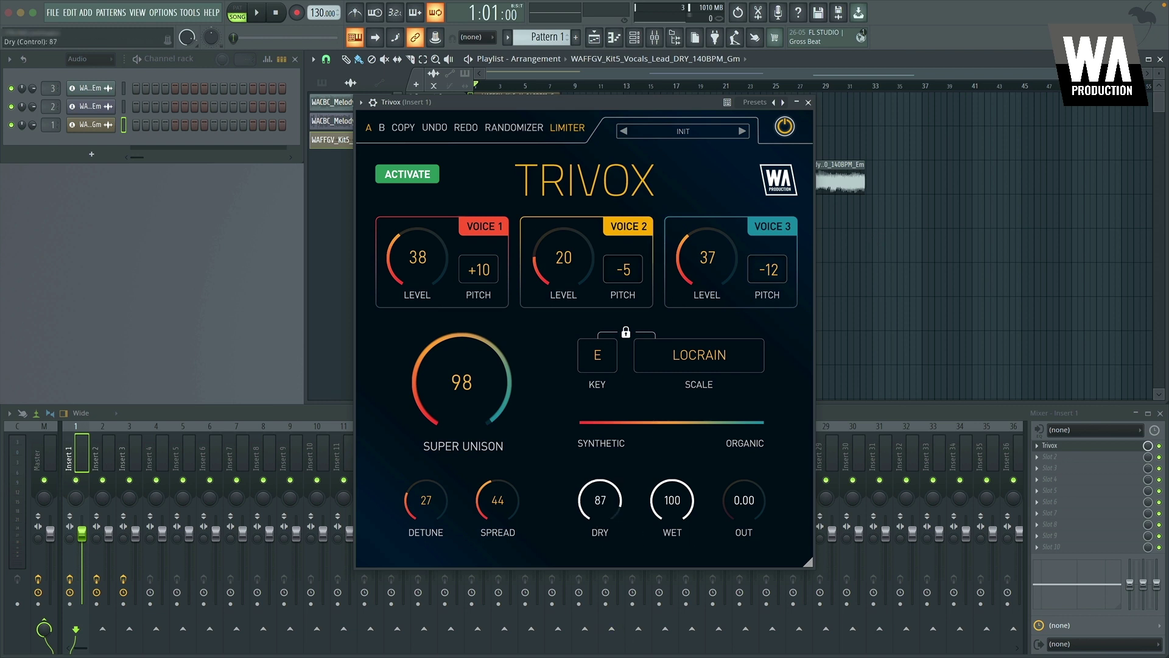
pyautogui.moveTo(673, 500); pyautogui.dragTo(672, 532)
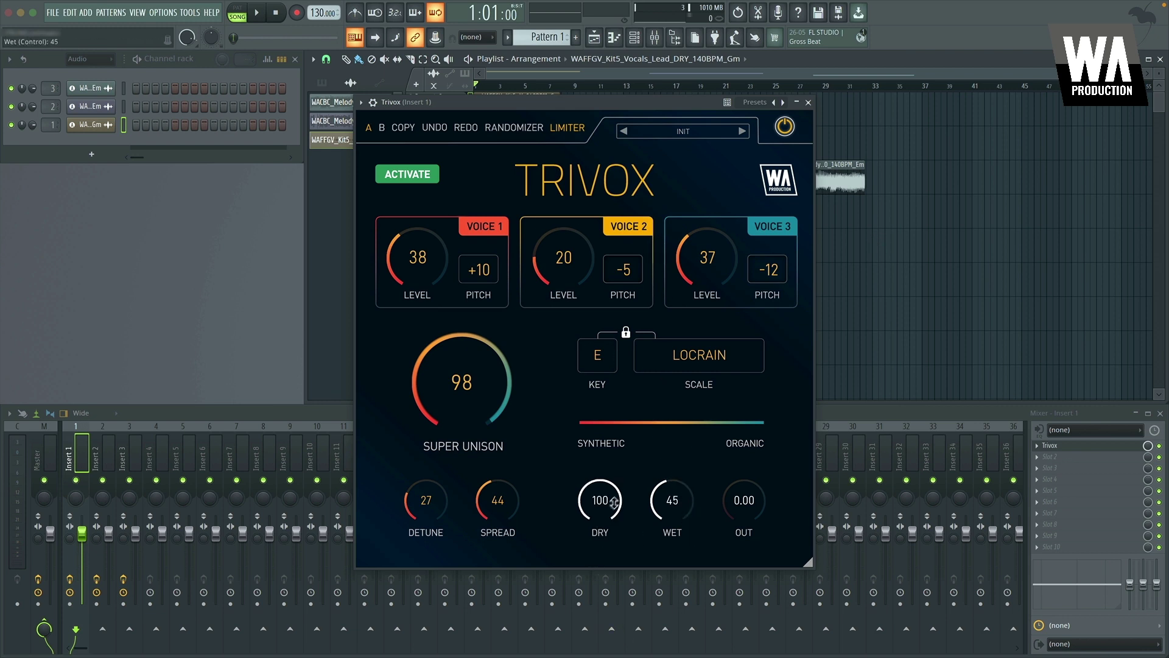
pyautogui.moveTo(614, 502); pyautogui.dragTo(728, 419)
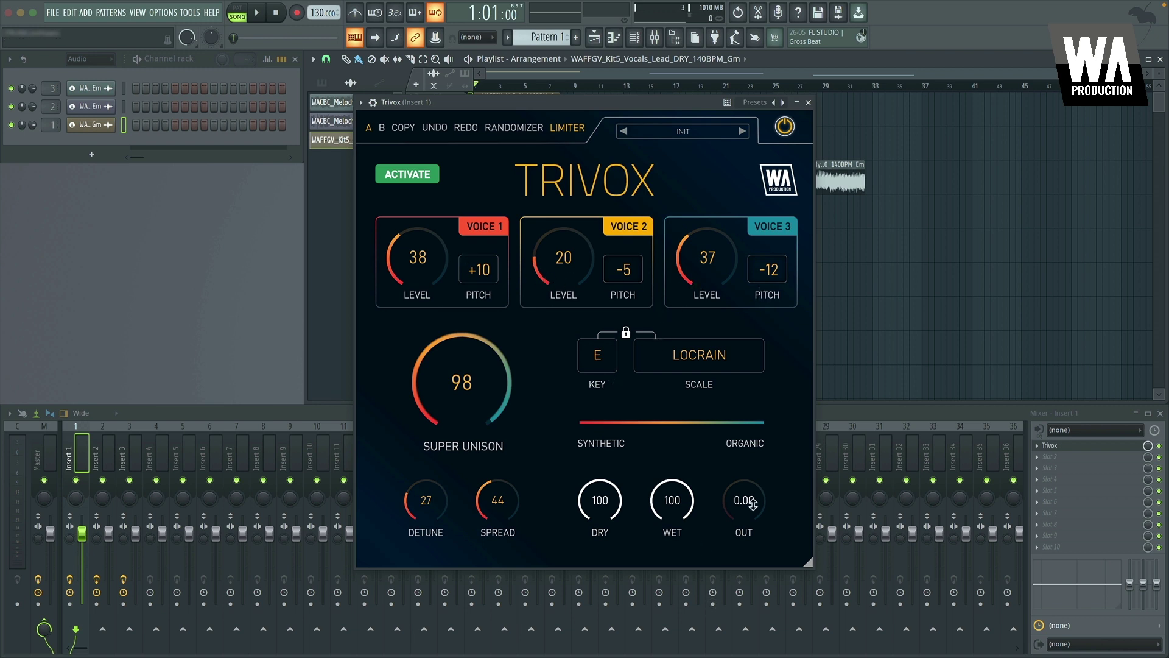
# Lower the output mix to Dry 83, Wet 57 and Out -0.96.
pyautogui.moveTo(748, 501); pyautogui.dragTo(748, 481)
pyautogui.moveTo(612, 527); pyautogui.dragTo(612, 545)
pyautogui.moveTo(651, 509); pyautogui.dragTo(651, 527)
pyautogui.moveTo(744, 508); pyautogui.dragTo(721, 552)
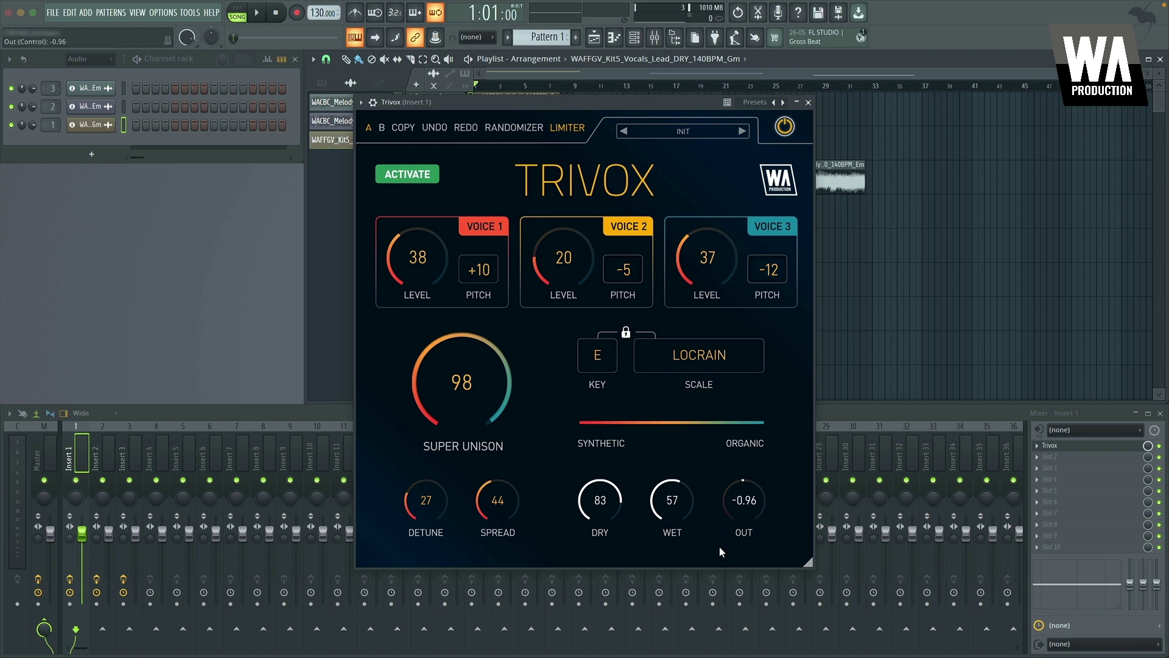
# Reset the Out level to 0 and raise both Wet and Dry to 100.
pyautogui.doubleClick(739, 497)
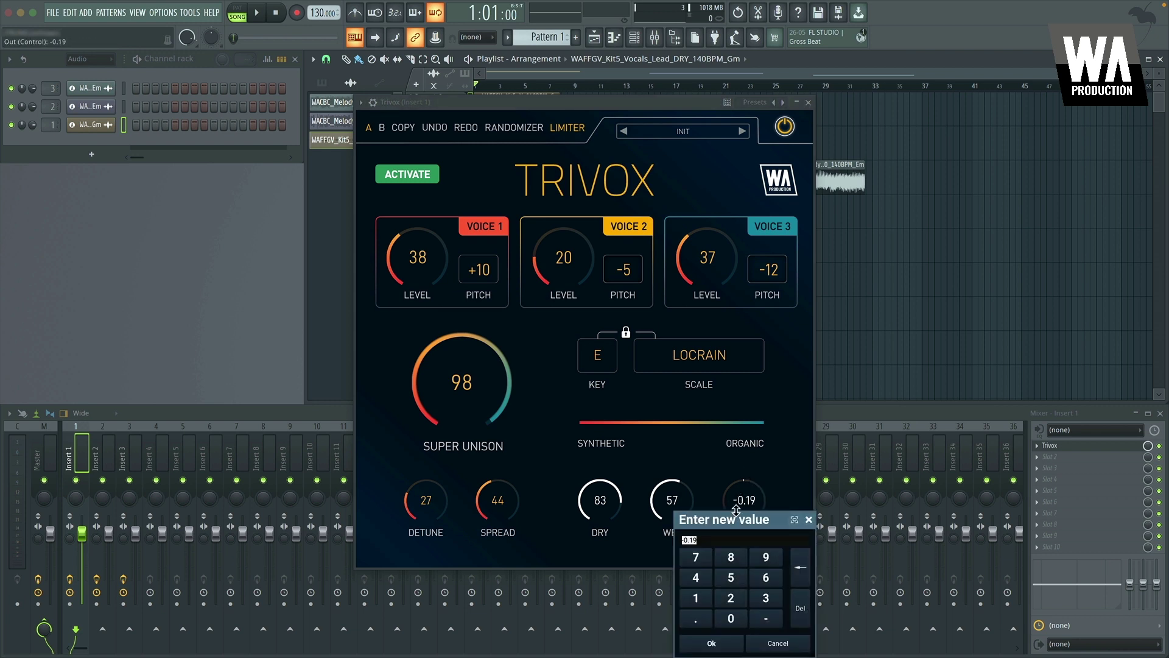
pyautogui.write('0')
pyautogui.click(707, 643)
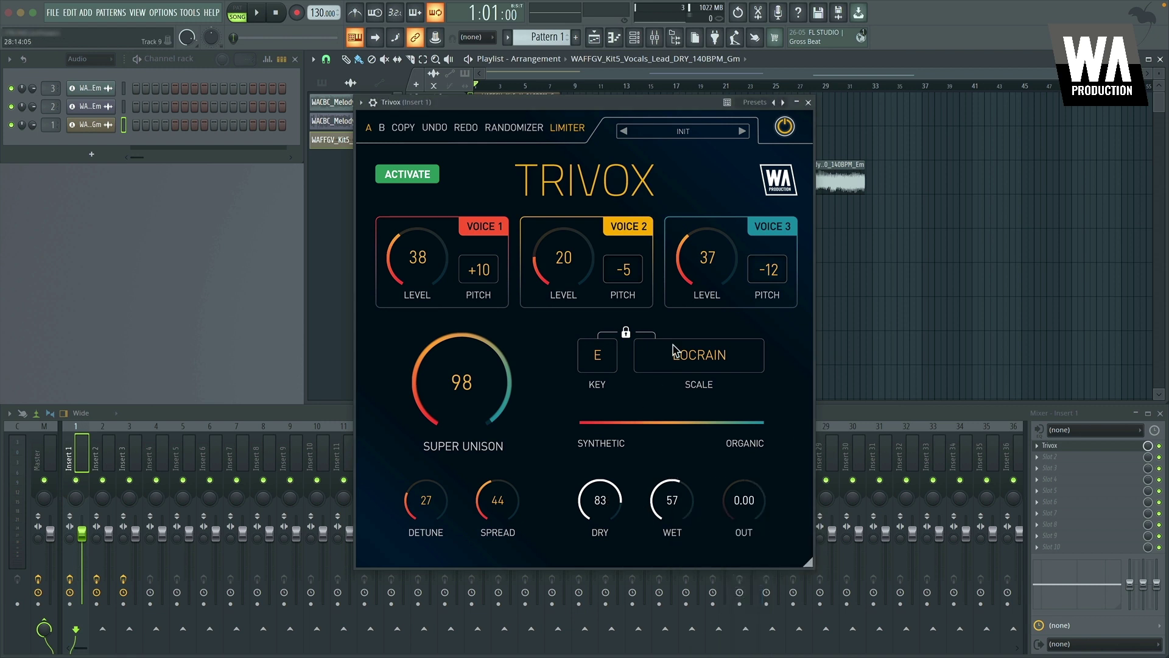
pyautogui.moveTo(668, 481); pyautogui.dragTo(666, 244)
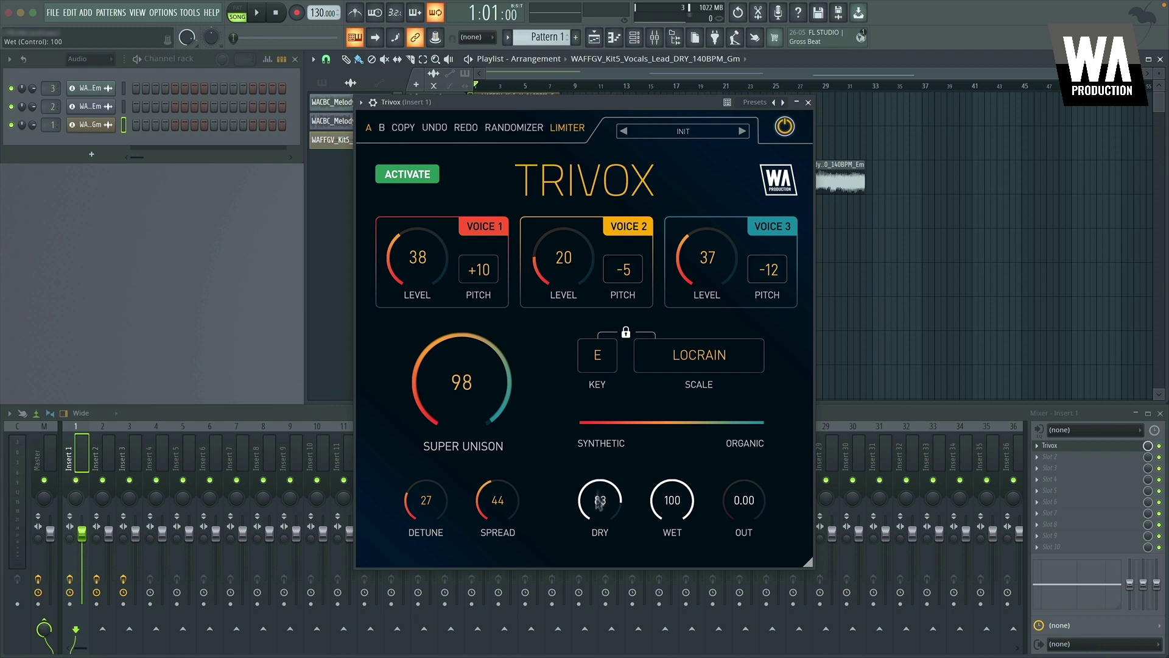
pyautogui.moveTo(599, 501); pyautogui.dragTo(599, 312)
# Bypass the Trivox effect and play the unprocessed vocal clip from the start of the playlist.
pyautogui.moveTo(528, 109)
pyautogui.mouseDown()
pyautogui.moveTo(532, 158)
pyautogui.moveTo(525, 132)
pyautogui.mouseUp()
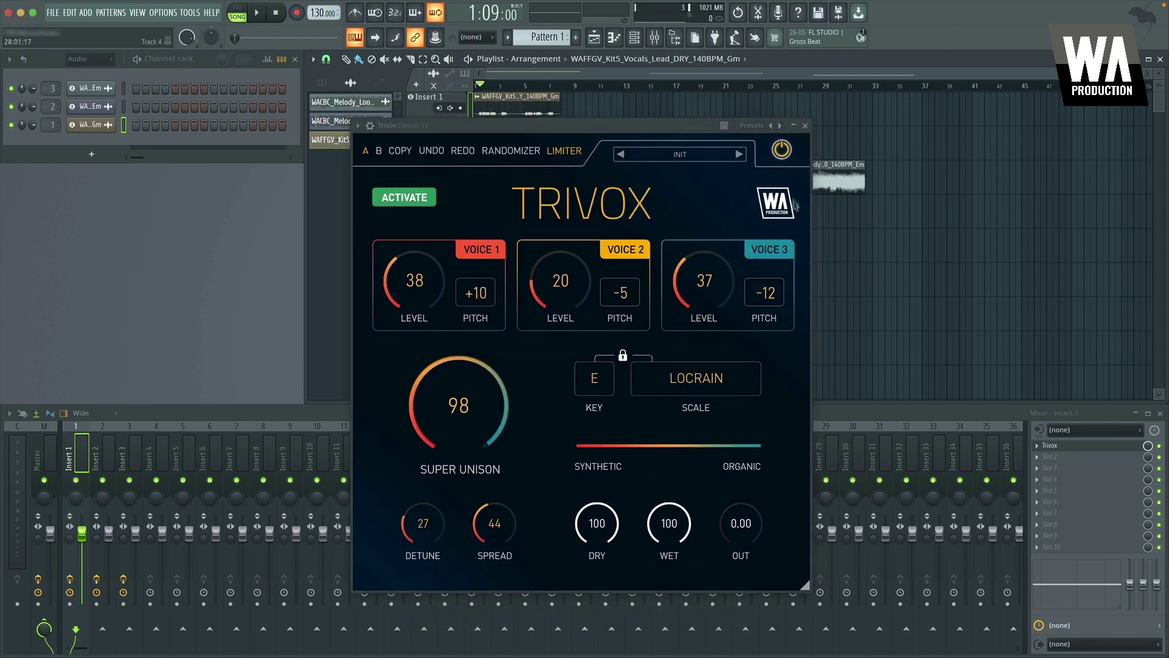
pyautogui.click(781, 150)
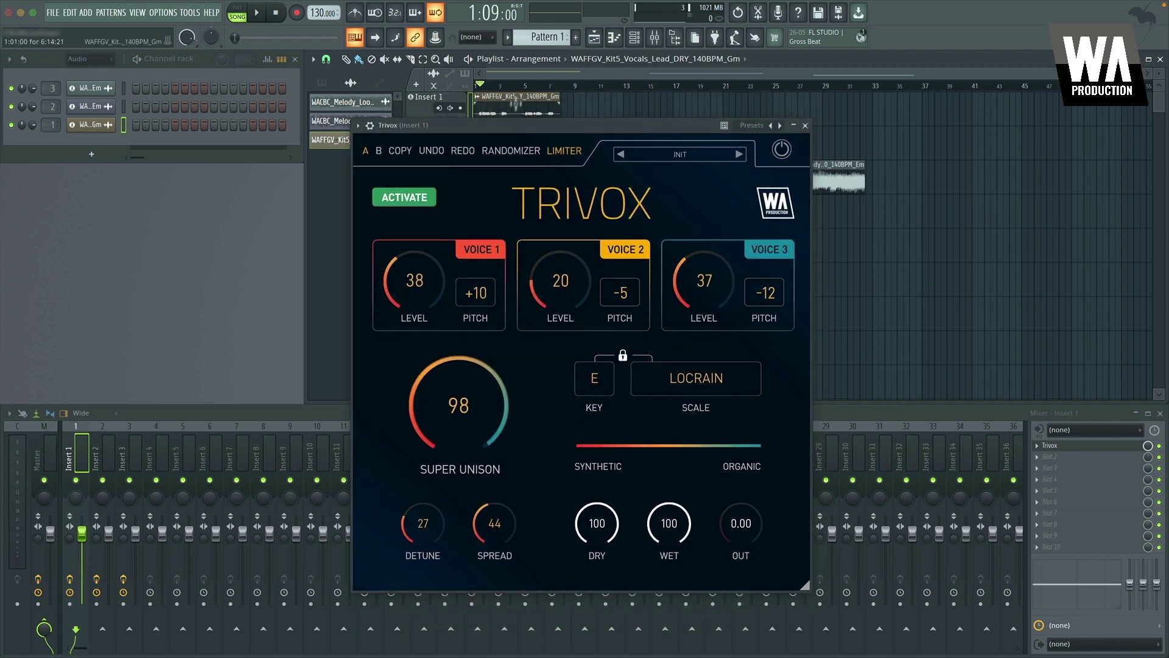
pyautogui.click(483, 96)
pyautogui.press('space')
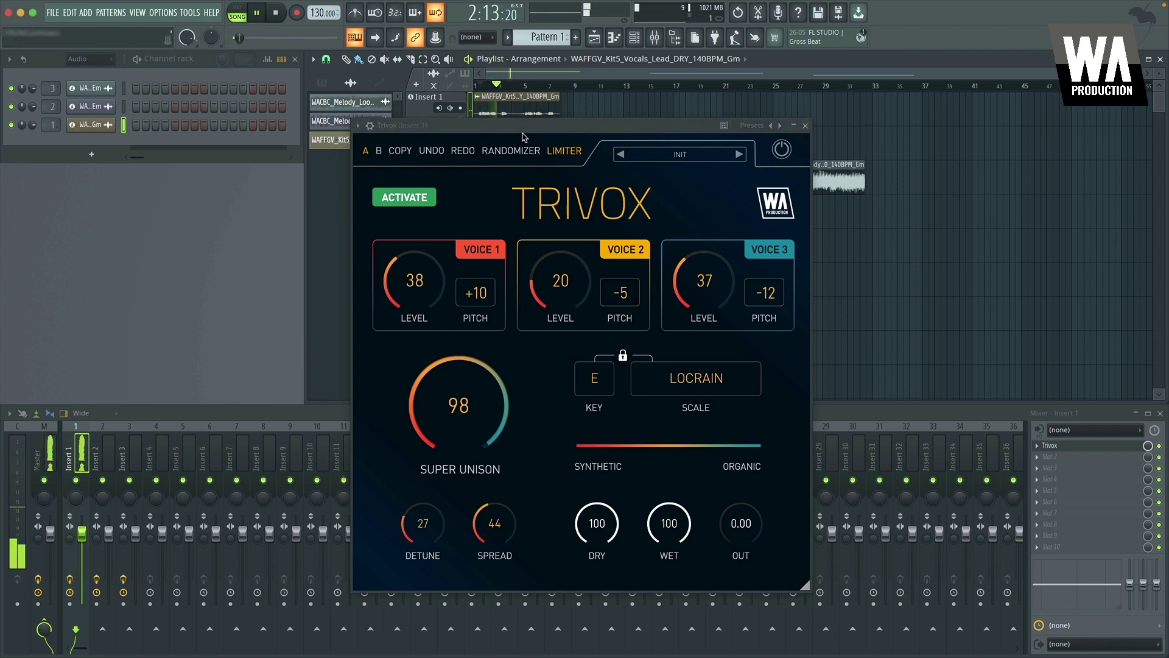
pyautogui.click(483, 84)
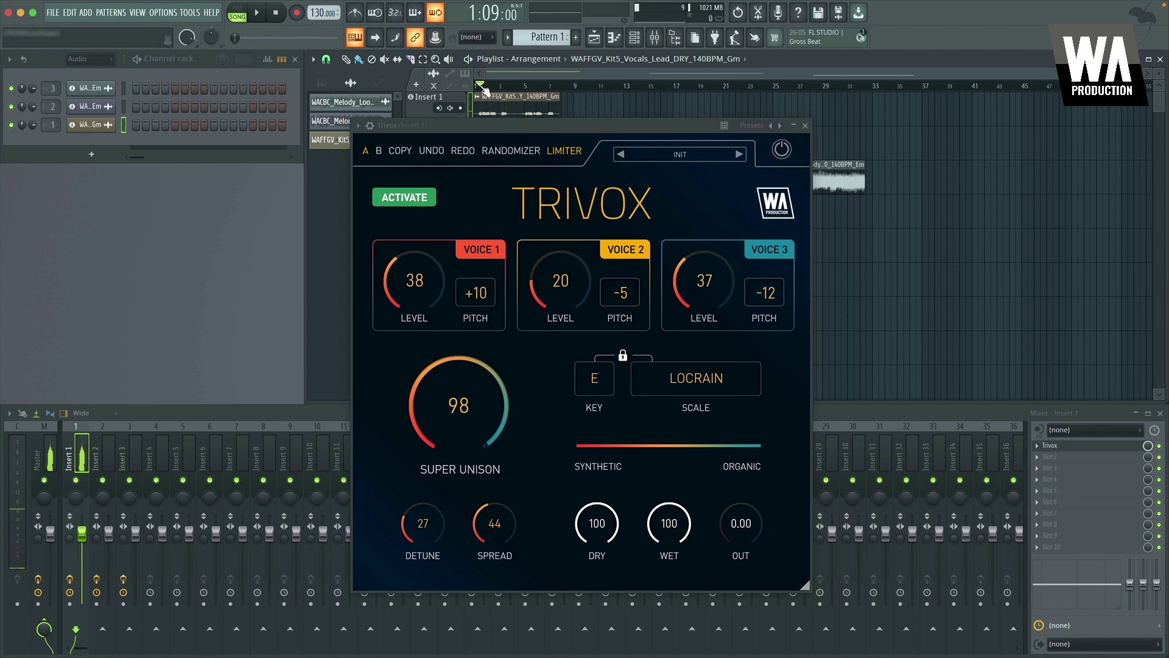
pyautogui.press('space')
# Load the Vocal Background preset from the plugin's preset browser.
pyautogui.click(681, 154)
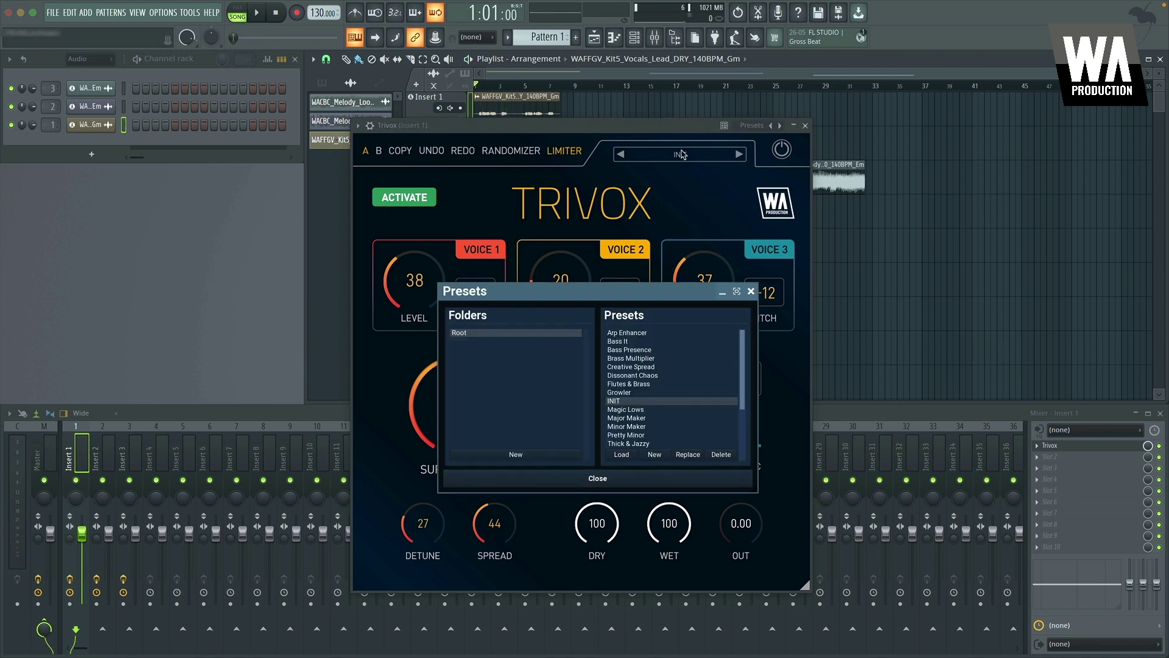
pyautogui.scroll(-3, 663, 365)
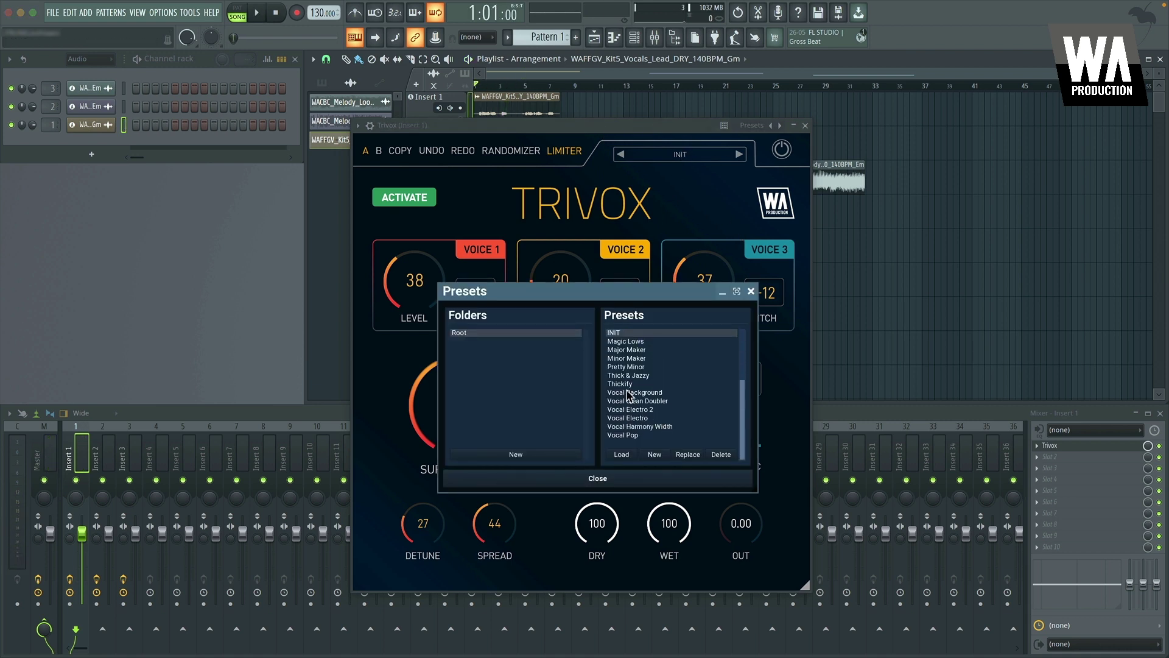
pyautogui.doubleClick(633, 393)
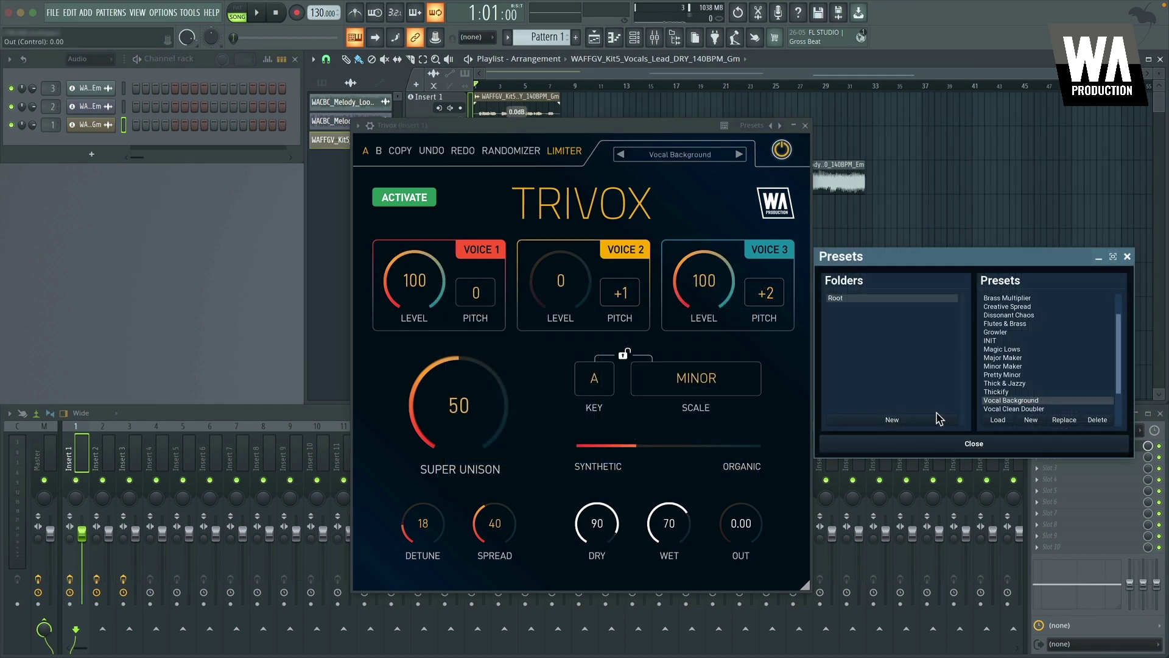
# Set the harmony key to G, lock the key and scale, and play the vocal clip from the start.
pyautogui.click(595, 379)
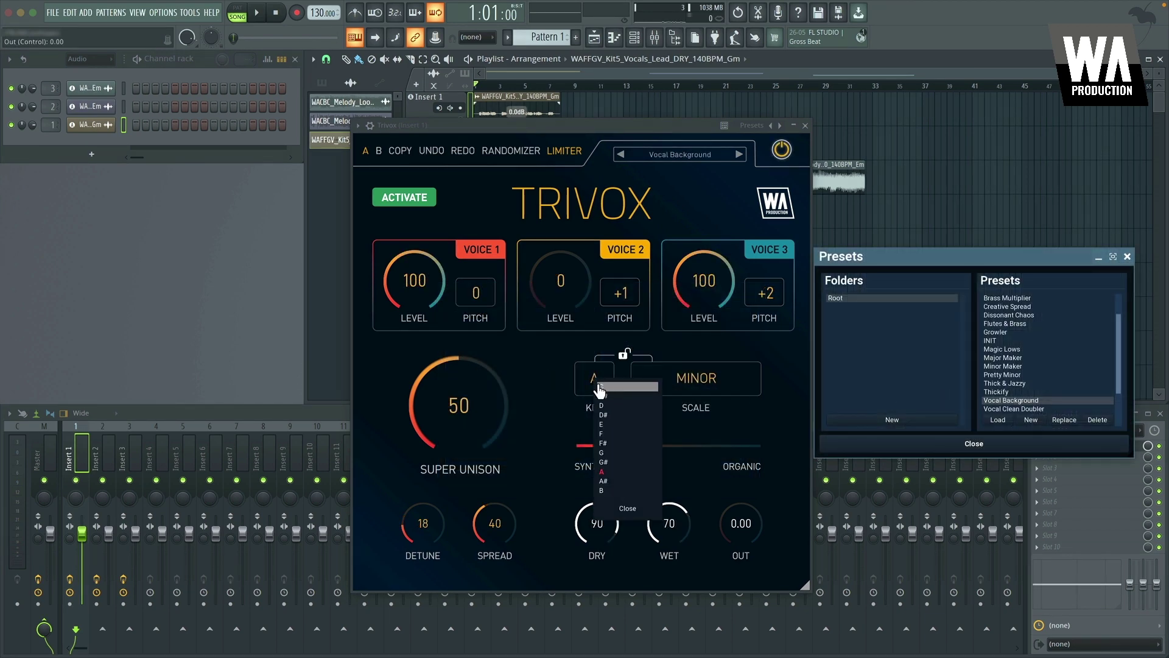
pyautogui.click(613, 452)
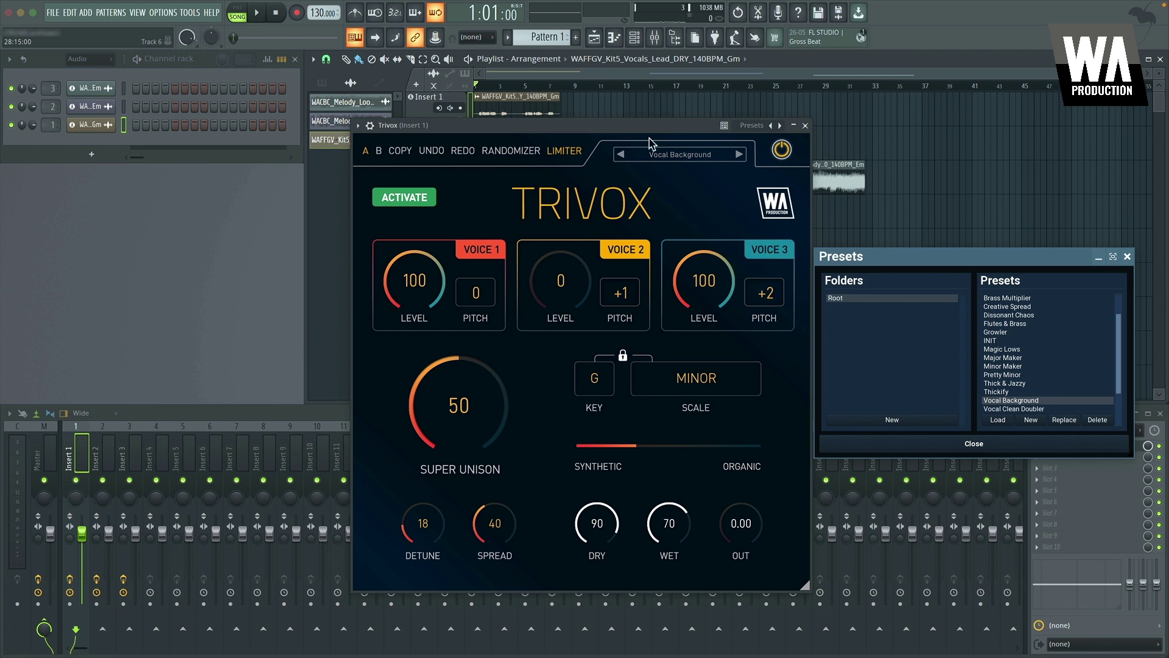
pyautogui.click(476, 88)
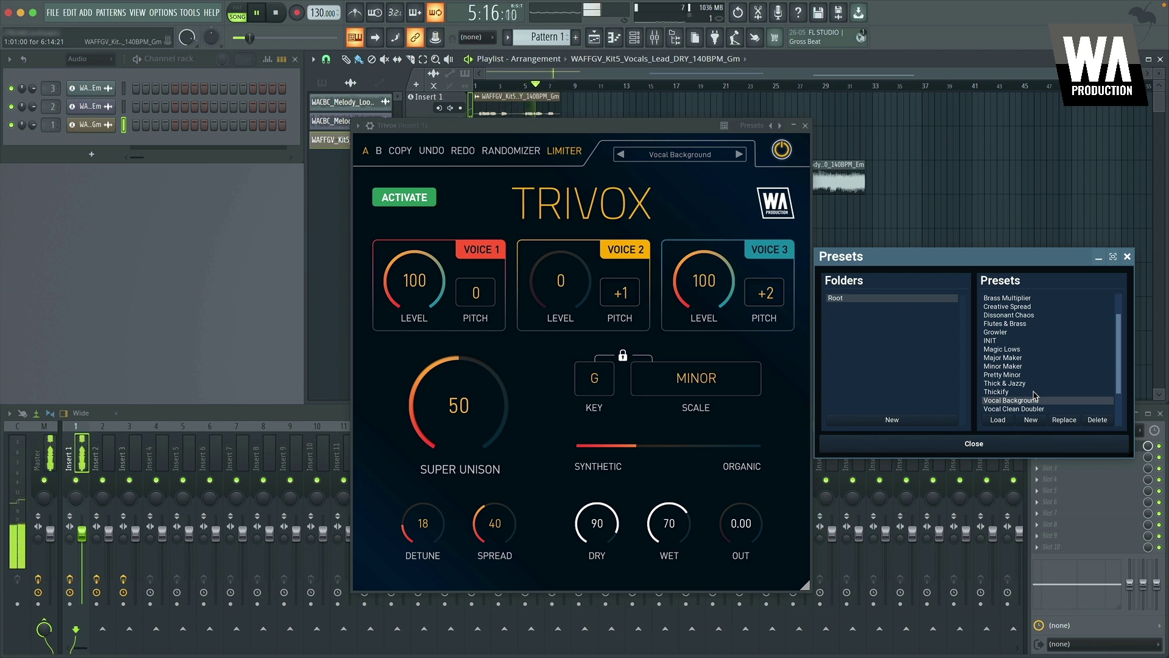
# Stop playback, load the Vocal Clean Doubler preset, and play the vocal clip from the start.
pyautogui.scroll(-2, 1023, 389)
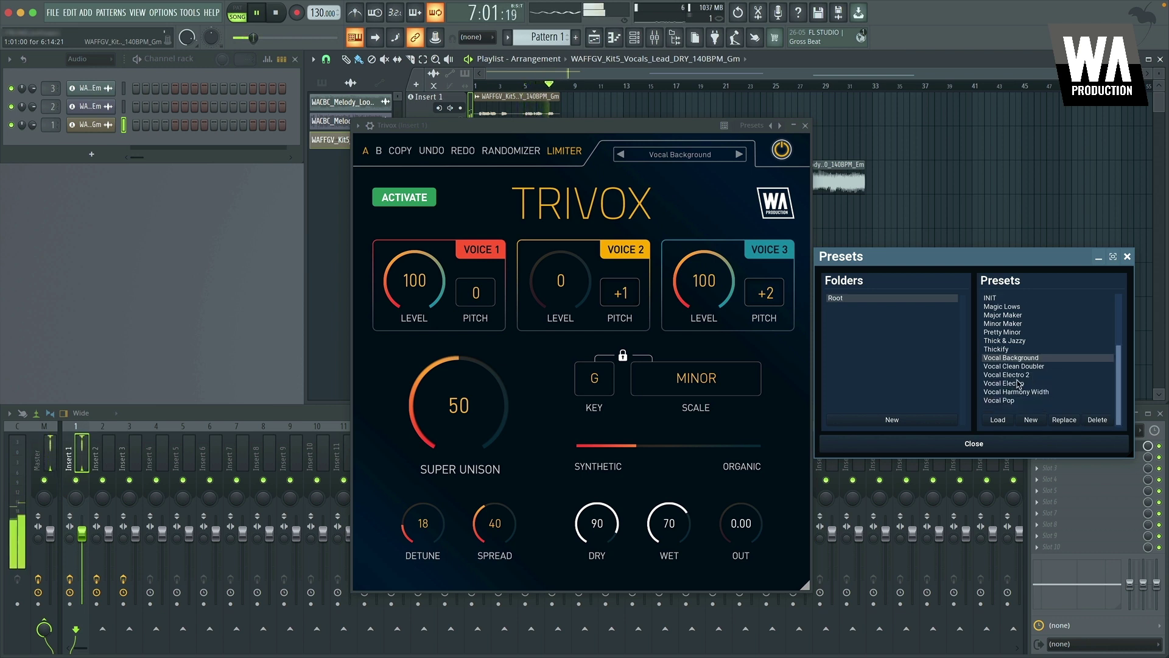
pyautogui.press('space')
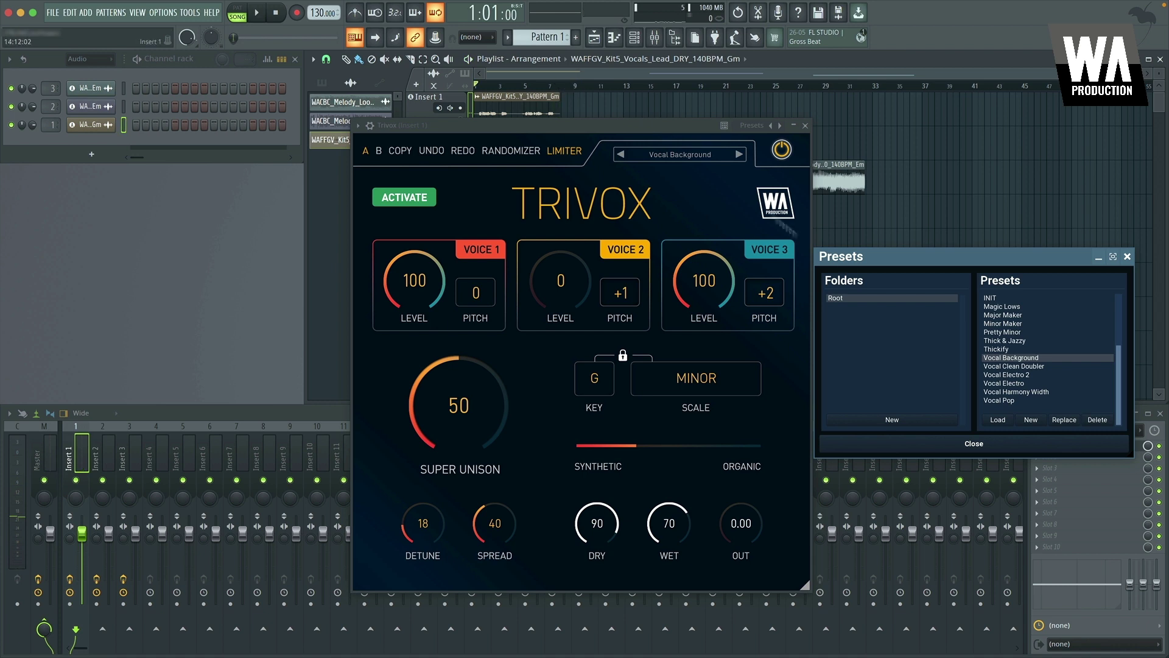
pyautogui.doubleClick(1008, 368)
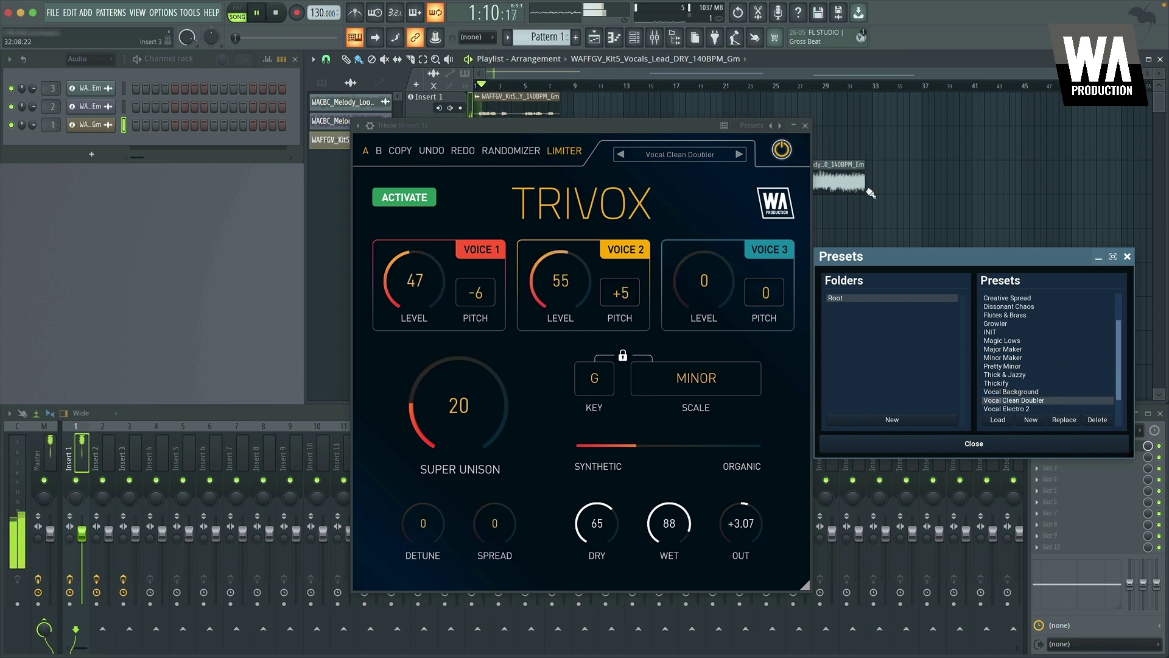
# Load the Vocal Harmony Width preset and audition the vocal clip from the start of the playlist.
pyautogui.scroll(-1, 1023, 364)
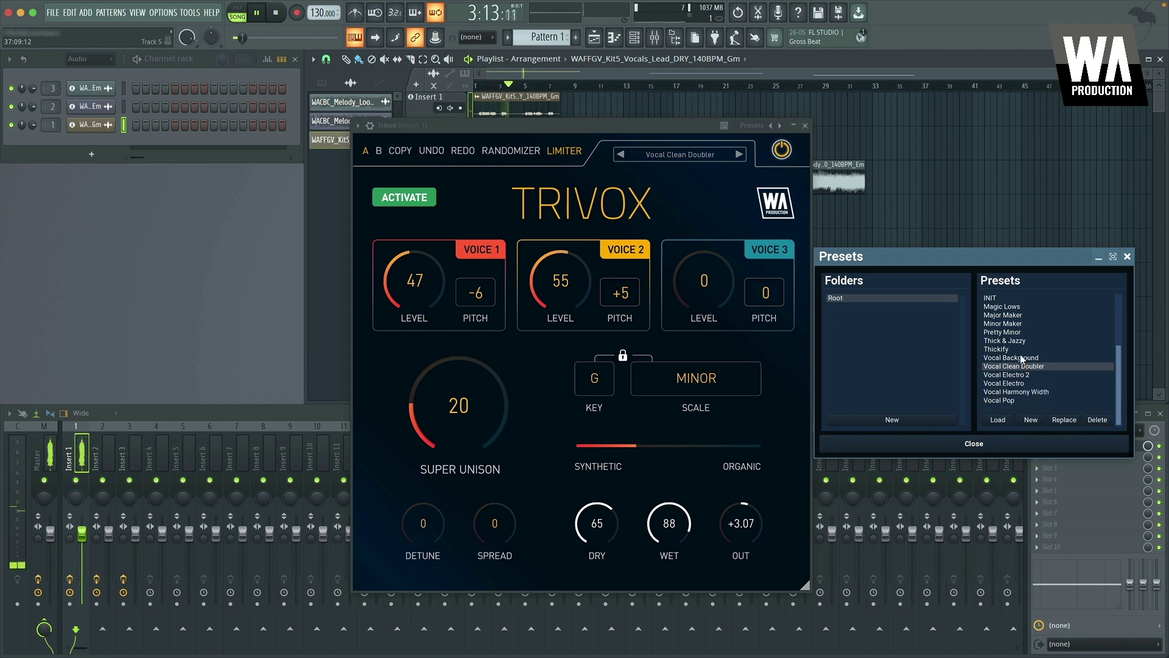
pyautogui.click(1020, 391)
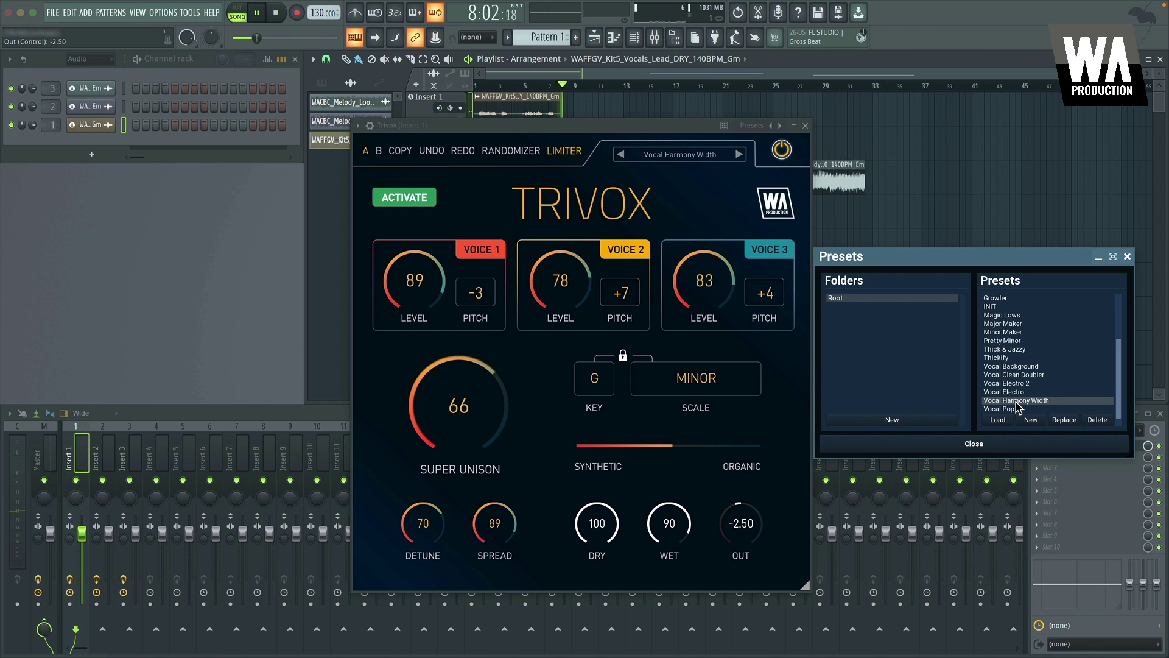
pyautogui.click(479, 86)
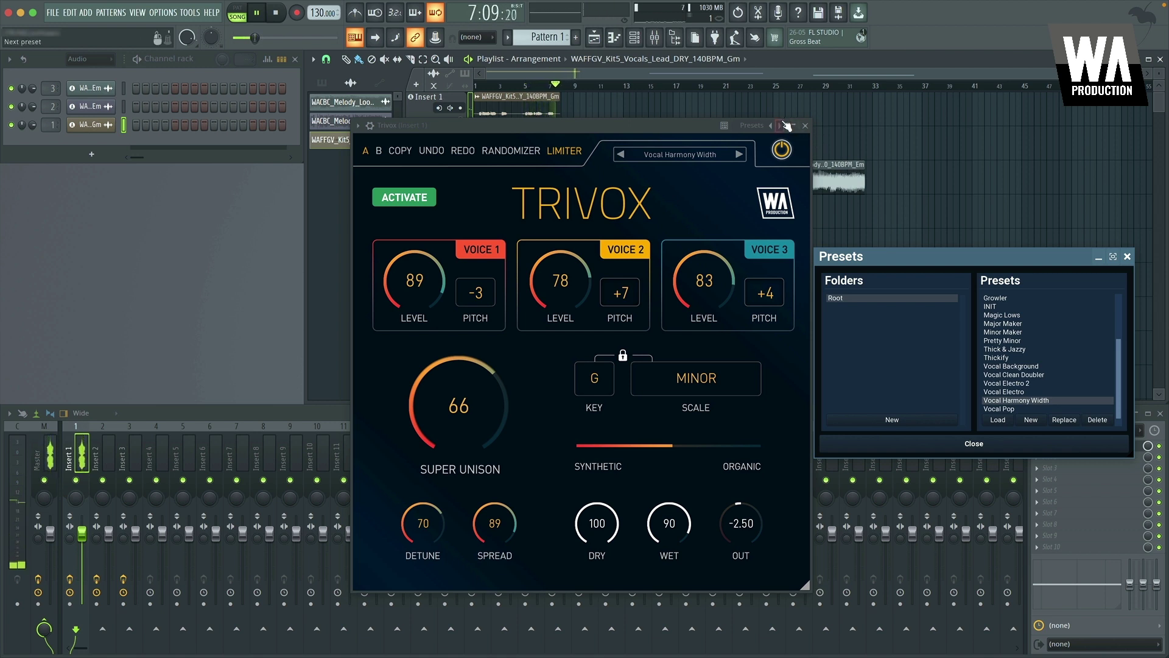
pyautogui.press('space')
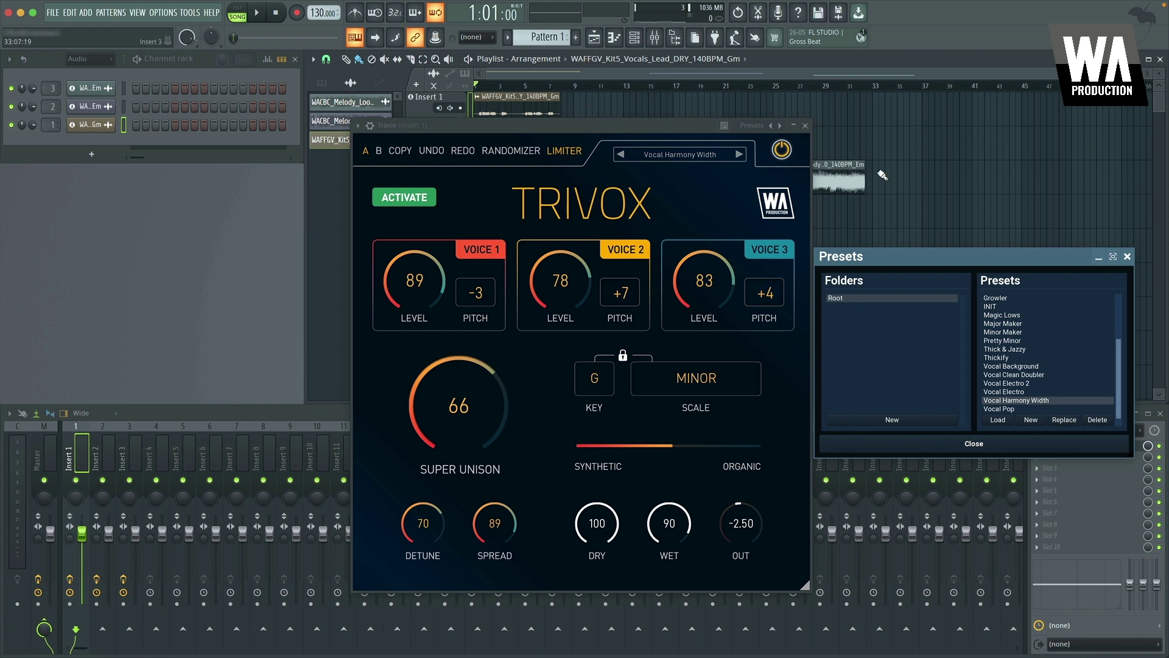
pyautogui.click(877, 145)
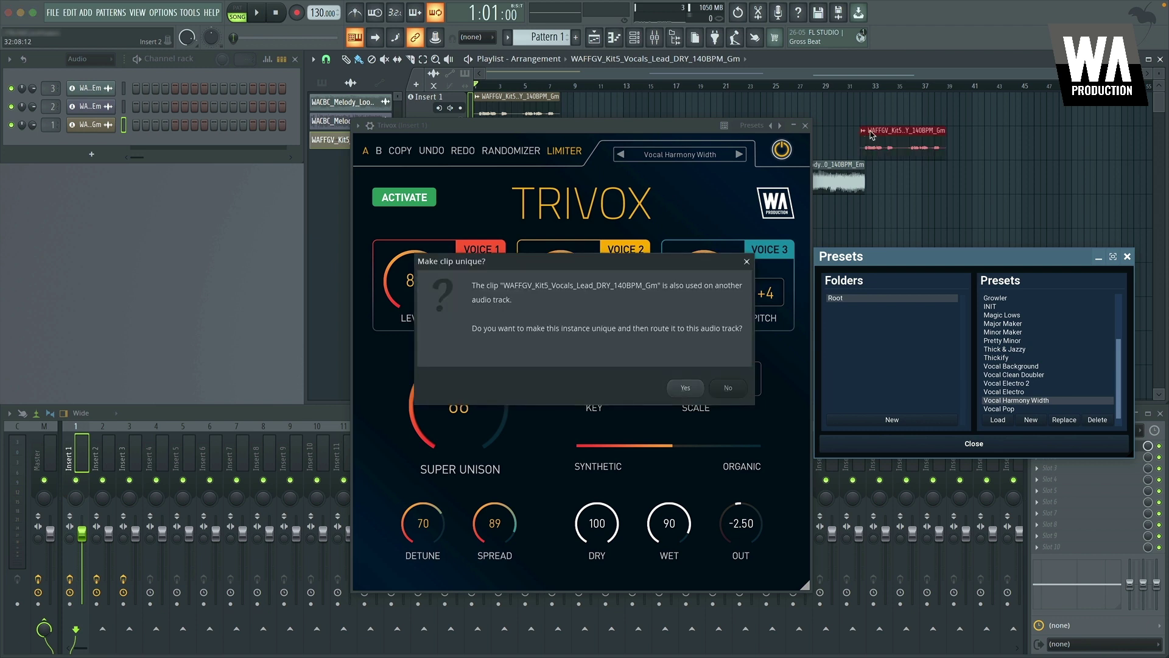
pyautogui.click(729, 390)
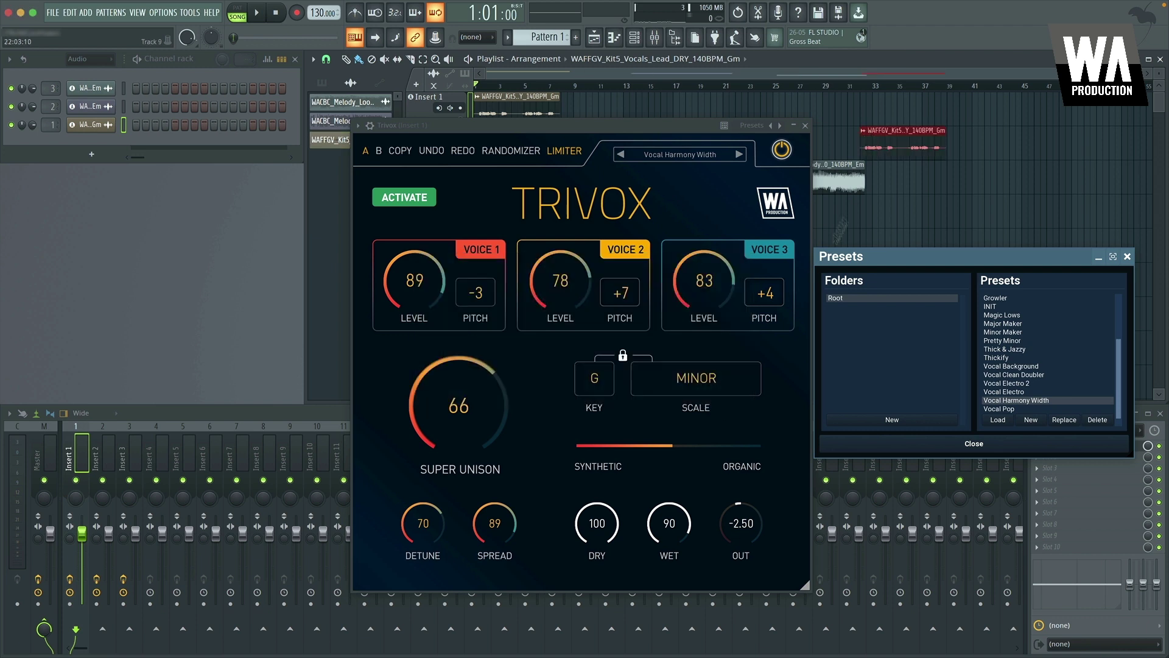
pyautogui.rightClick(885, 131)
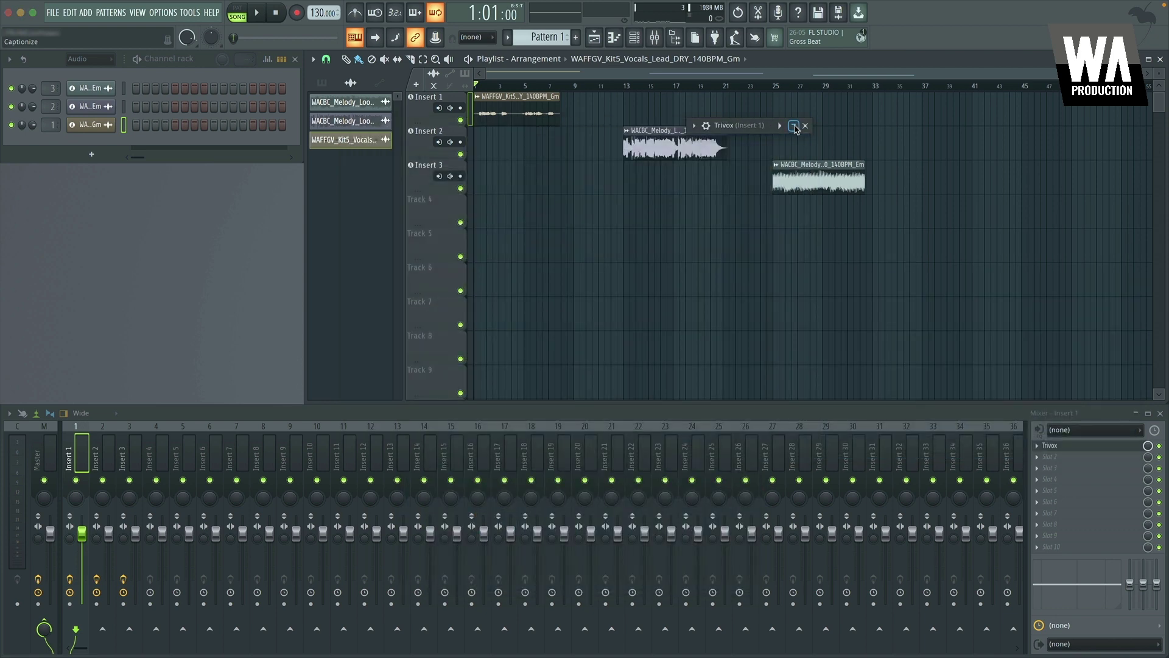
# Minimize the Insert 1 Trivox window, then open and reposition the Trivox instance on the Insert 2 melody track.
pyautogui.click(793, 125)
pyautogui.click(420, 139)
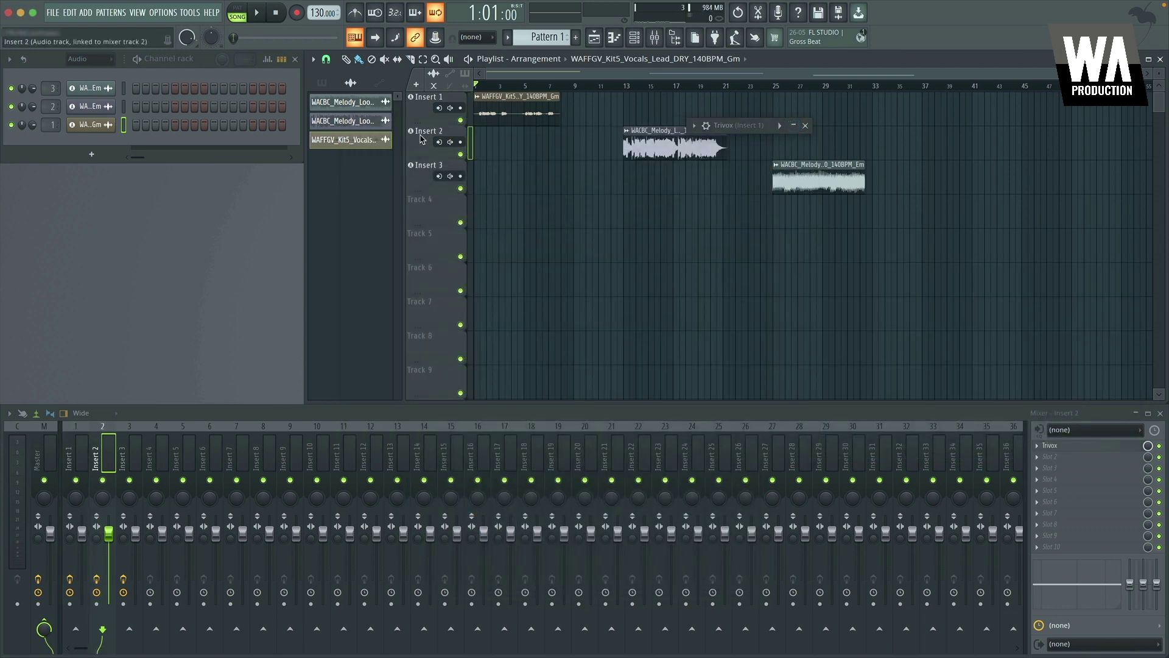
pyautogui.click(1049, 445)
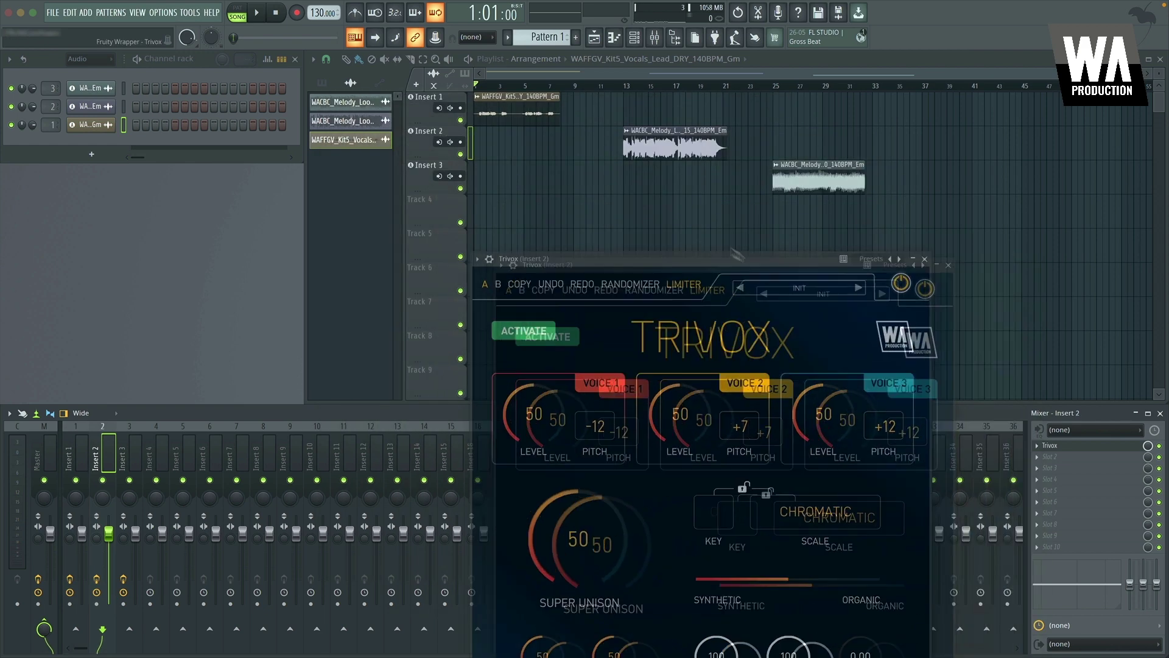
pyautogui.moveTo(737, 255); pyautogui.dragTo(614, 170)
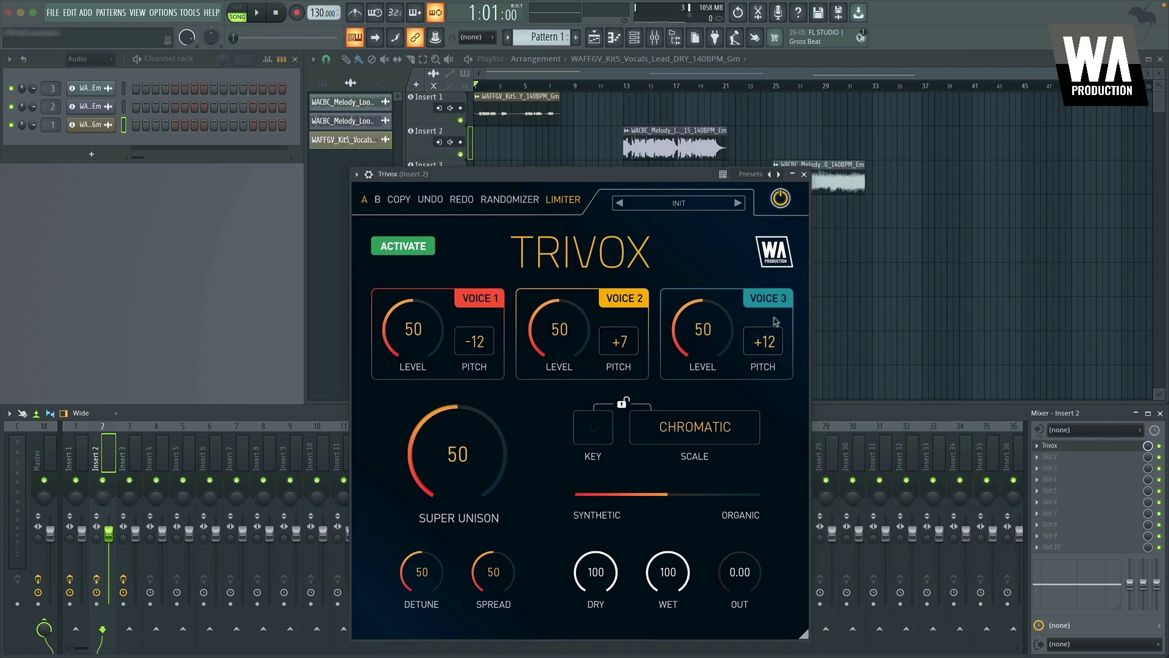
# Bypass Trivox on Insert 2 and play the unprocessed melody clip from bar 13.
pyautogui.click(626, 87)
pyautogui.press('space')
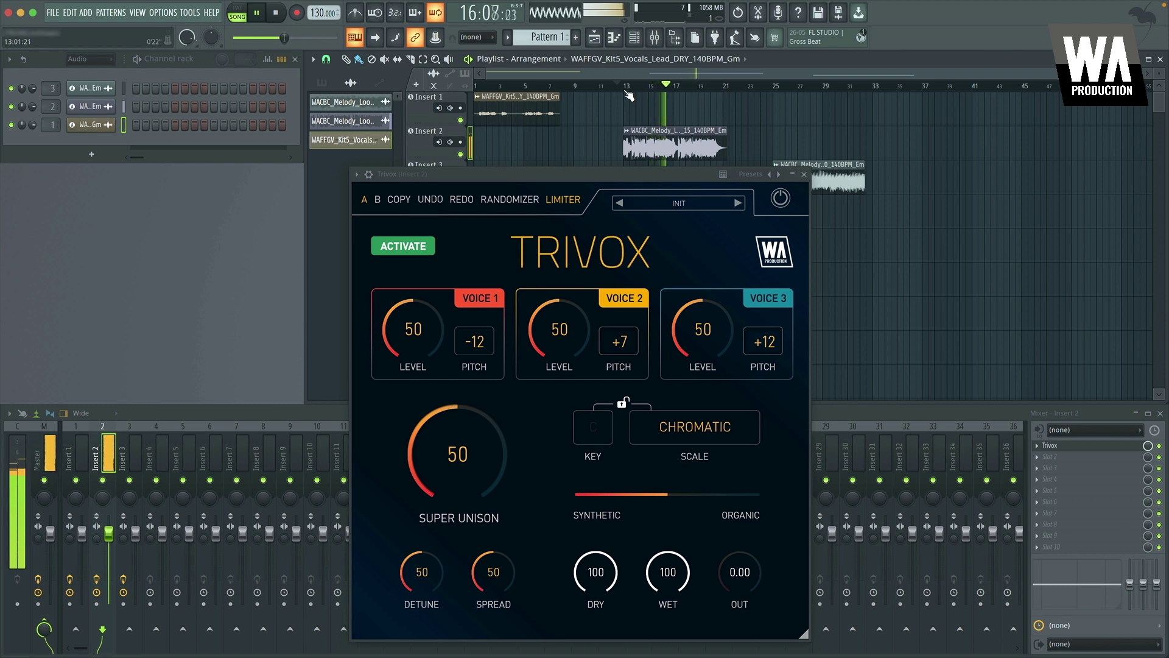
pyautogui.press('space')
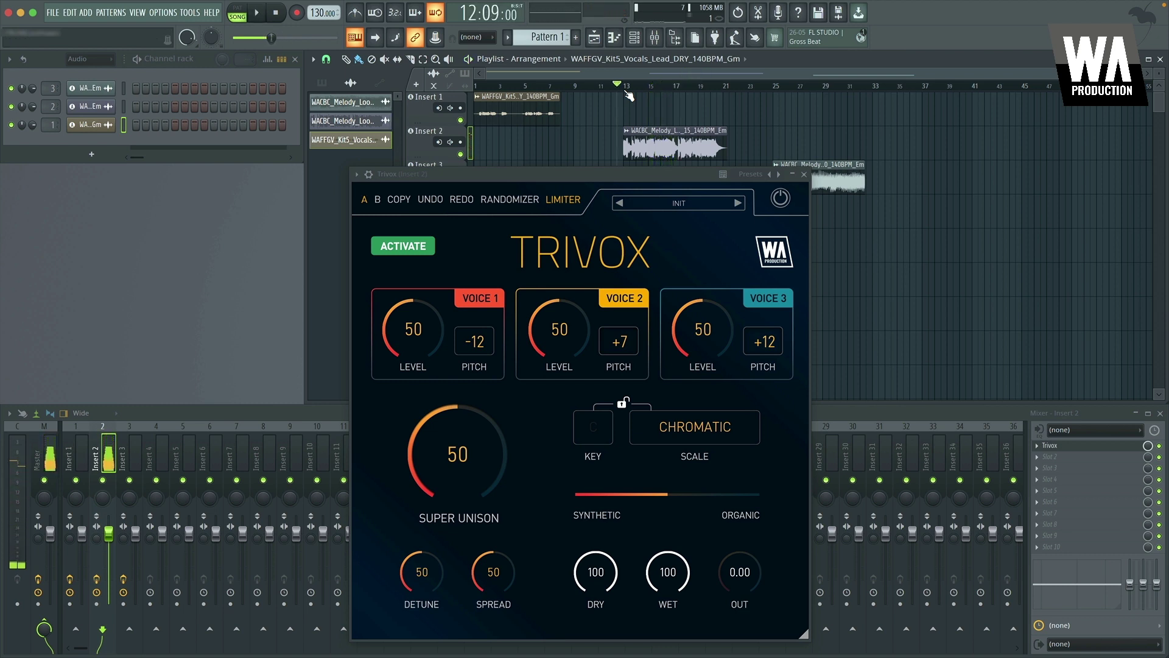
pyautogui.click(628, 90)
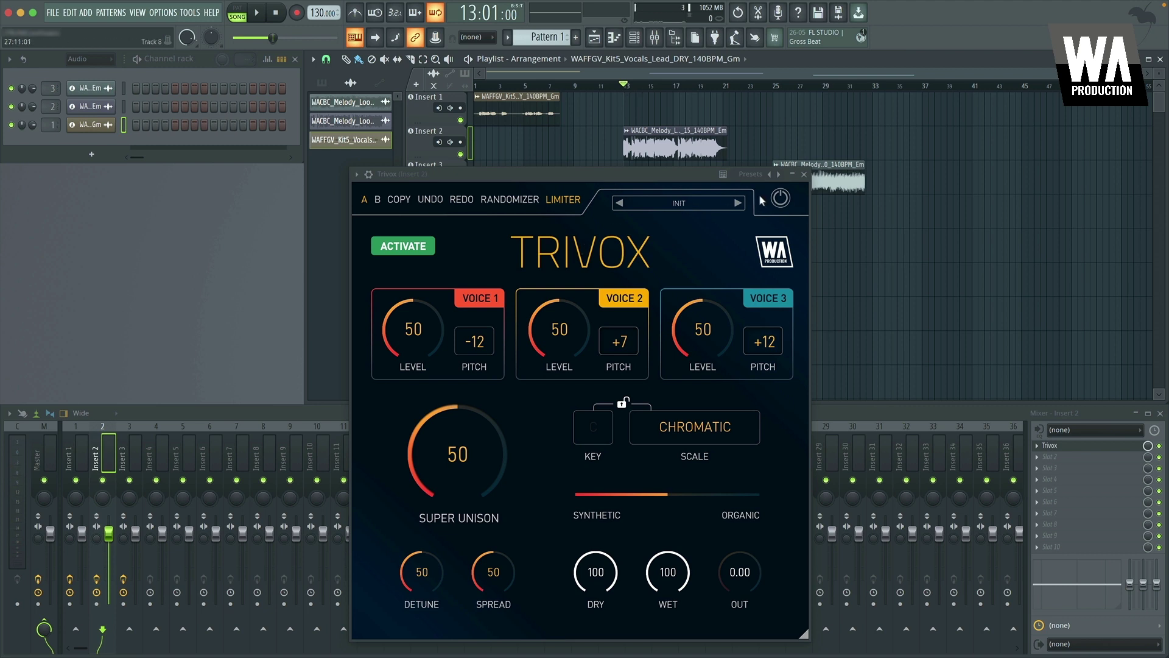
# Re-enable Trivox with the Creative Spread preset and lock its key and scale to E Minor.
pyautogui.click(670, 207)
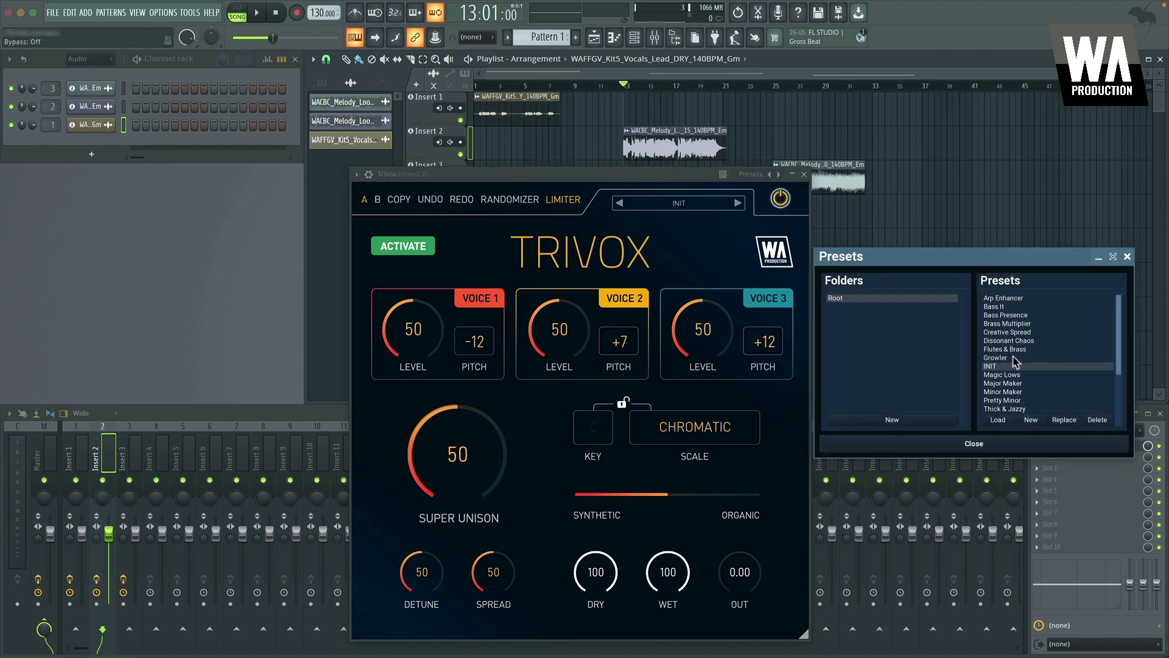
pyautogui.click(1007, 332)
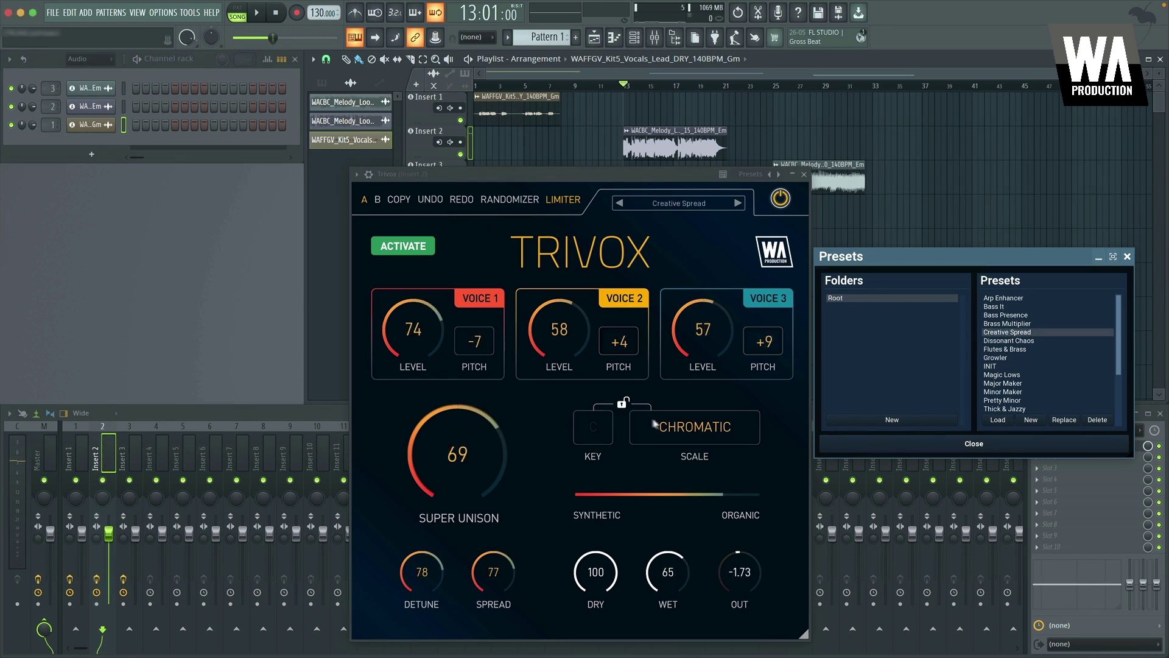
pyautogui.click(655, 423)
pyautogui.click(682, 454)
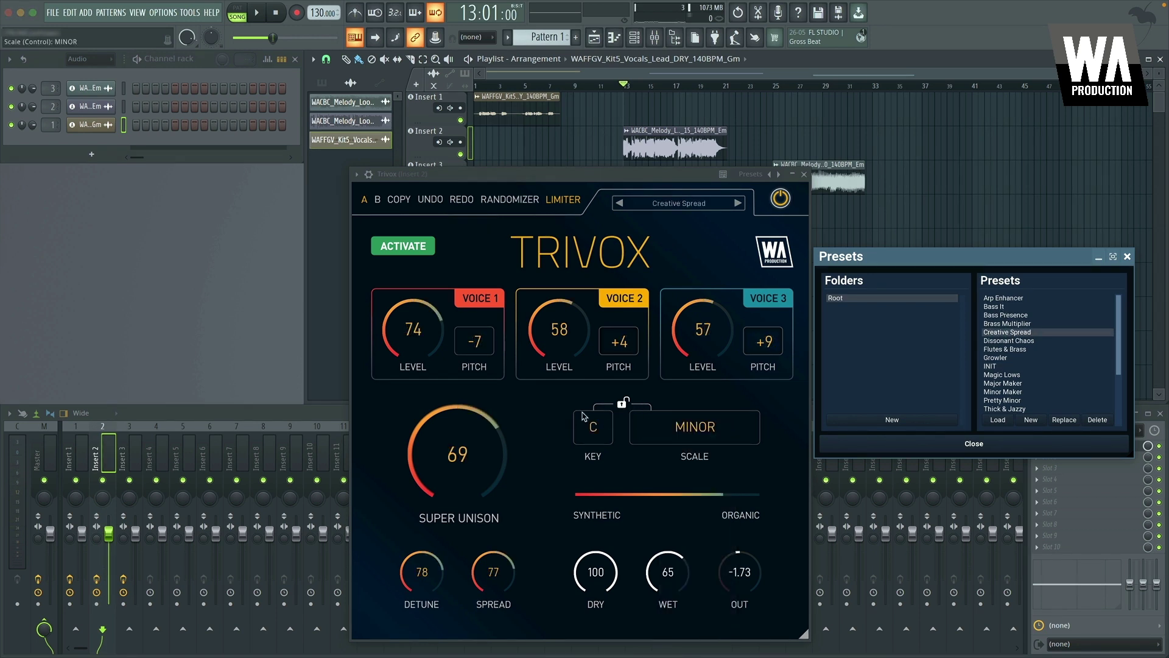
pyautogui.click(583, 418)
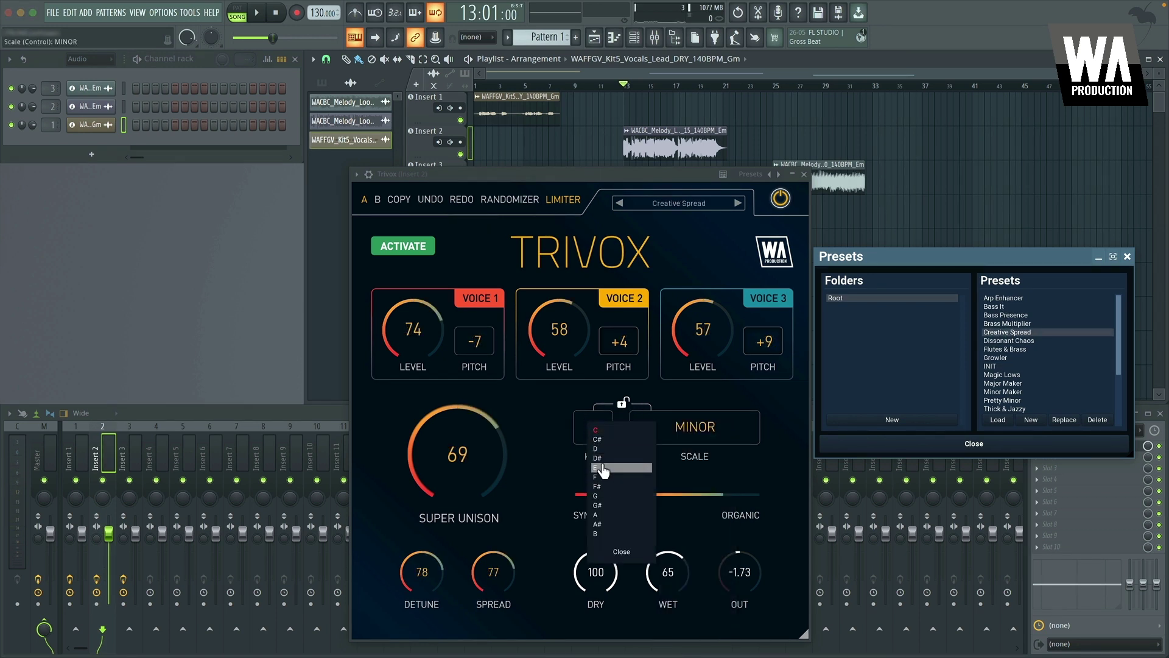
pyautogui.click(604, 468)
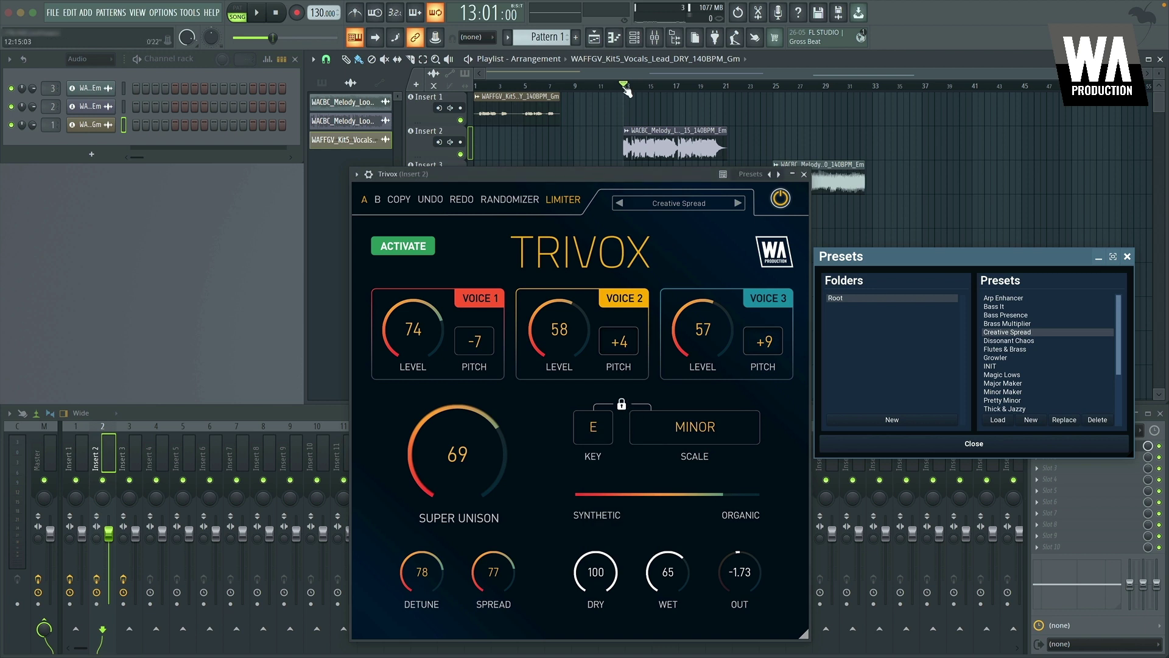
# Play the melody clip from bar 13 to audition the Creative Spread preset.
pyautogui.moveTo(627, 88)
pyautogui.mouseDown()
pyautogui.moveTo(617, 88)
pyautogui.moveTo(630, 90)
pyautogui.mouseUp()
pyautogui.press('space')
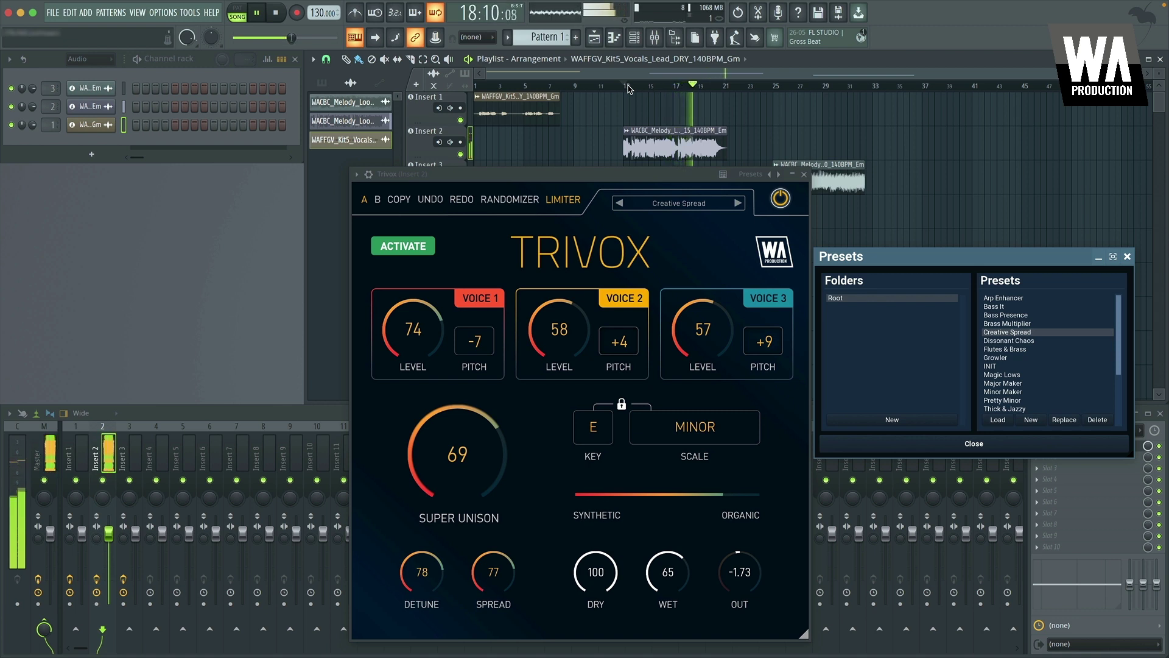
# Load the Flutes & Brass preset and replay the melody clip from bar 13.
pyautogui.click(1013, 350)
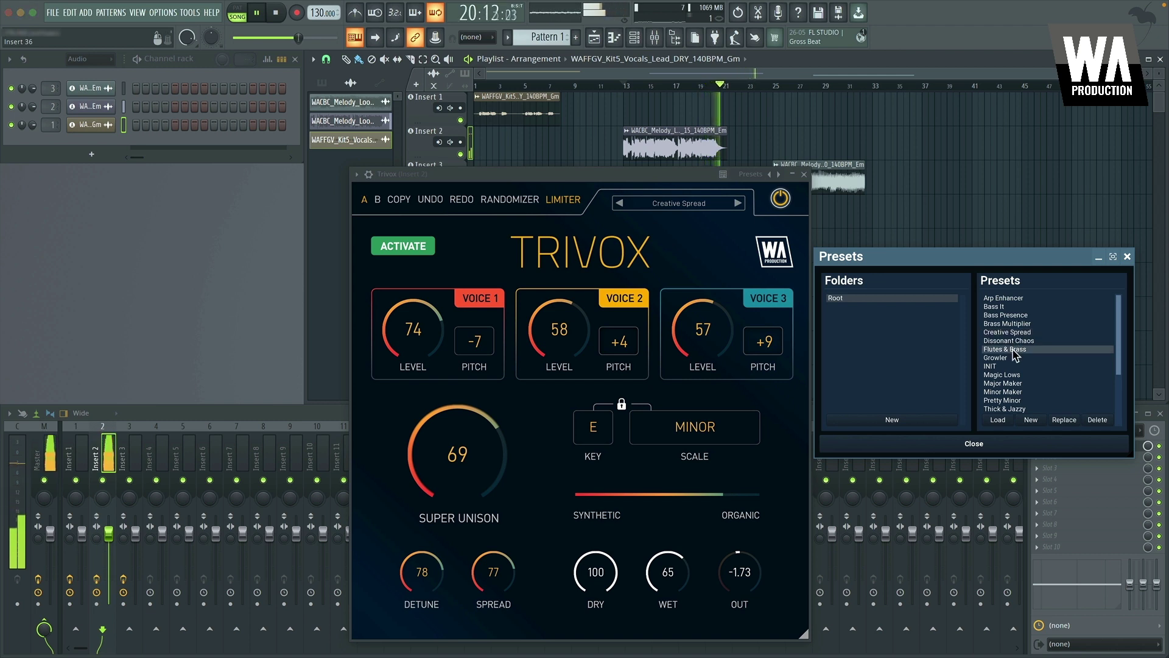
pyautogui.click(627, 86)
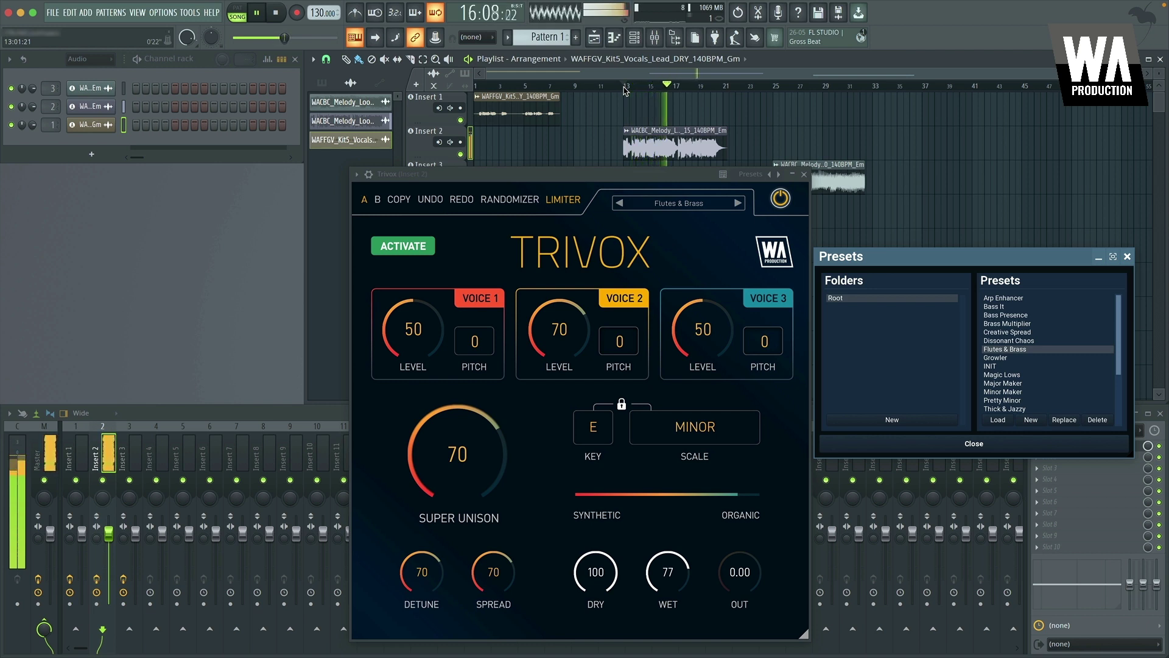
# Load the Thick & Jazzy preset and replay the melody clip from bar 13.
pyautogui.scroll(-3, 1085, 359)
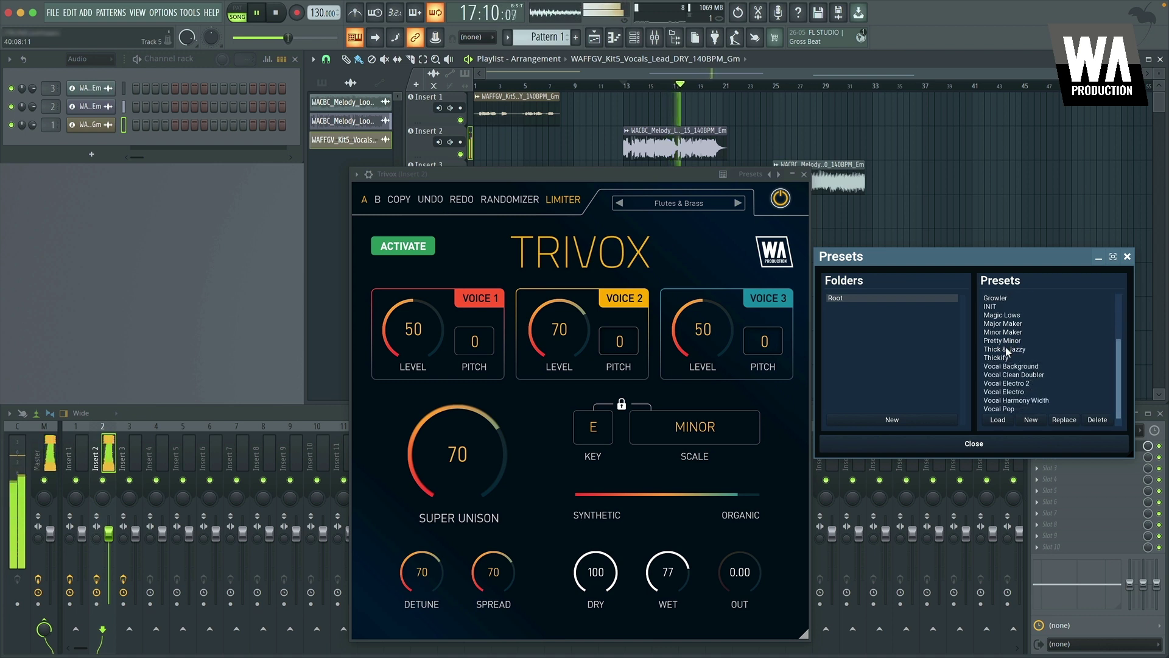
pyautogui.click(1013, 349)
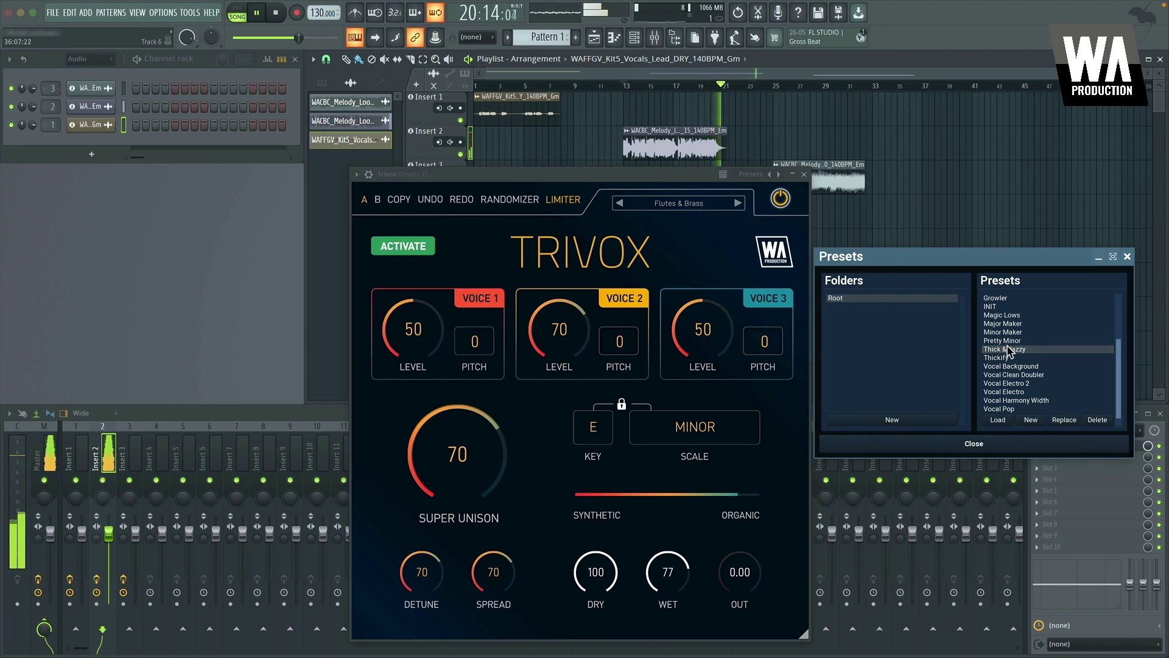
pyautogui.click(998, 420)
pyautogui.click(628, 85)
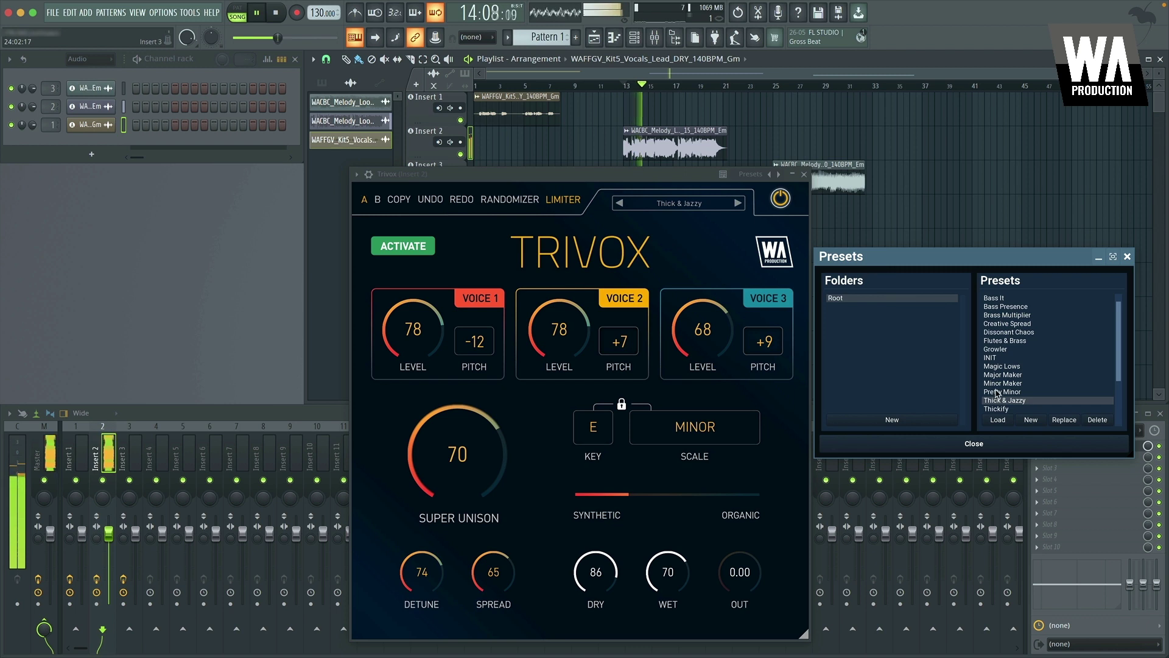
# Browse the preset list and load the Thickify preset for the melody on Insert 2.
pyautogui.scroll(-2, 1020, 389)
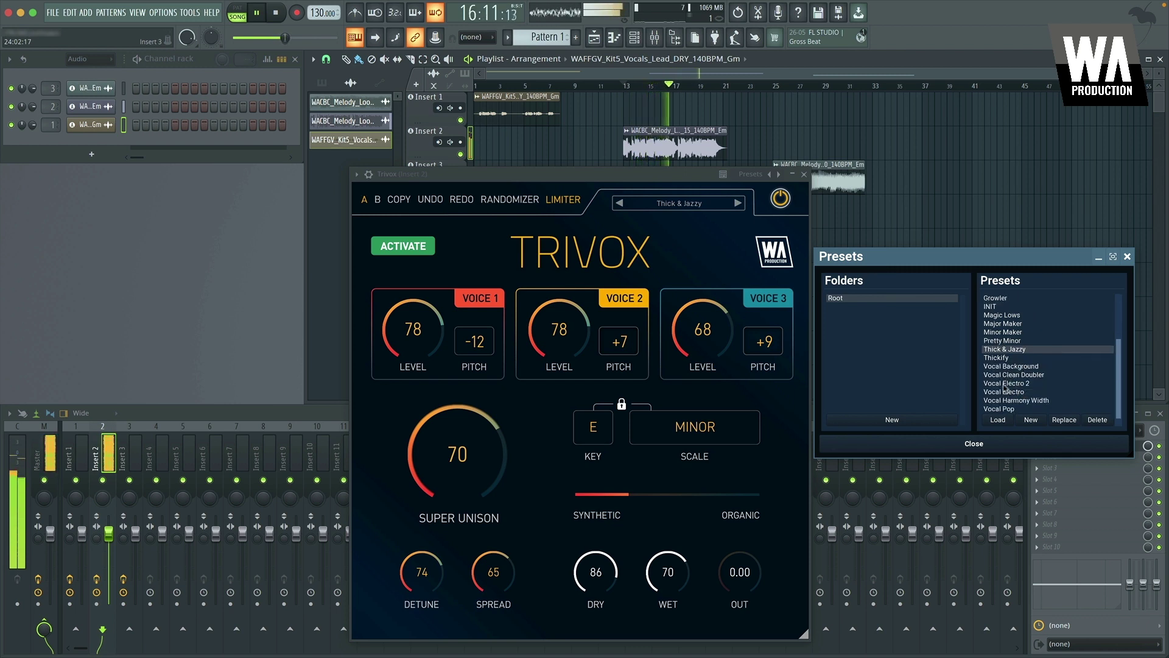
pyautogui.scroll(1, 1004, 360)
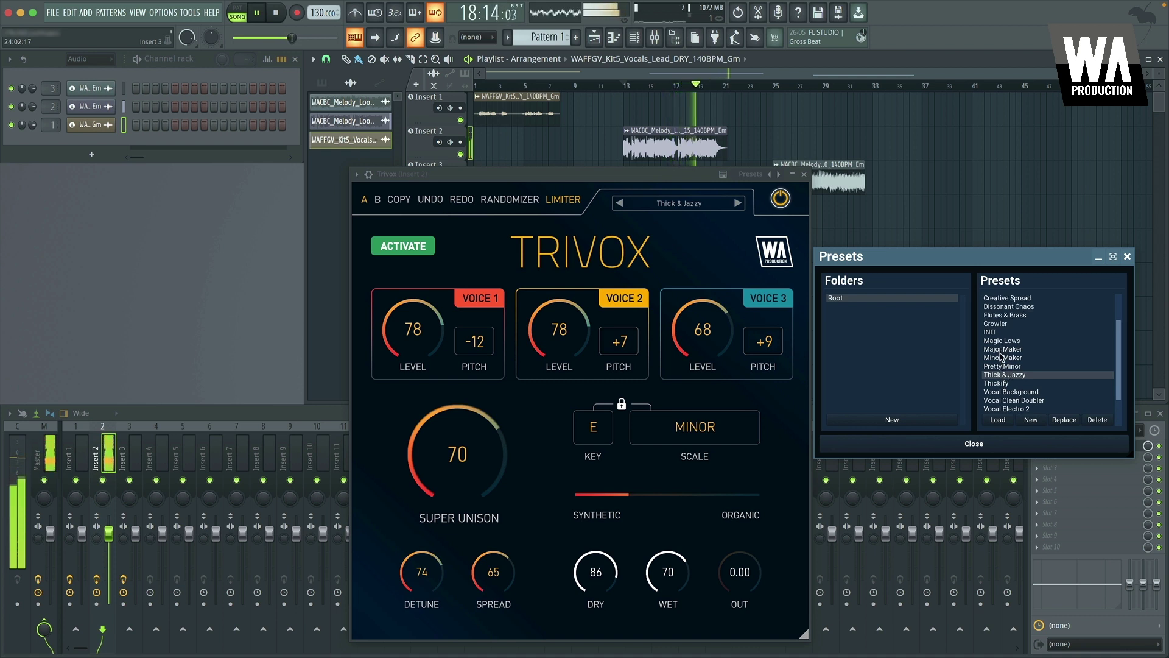
pyautogui.scroll(1, 1000, 357)
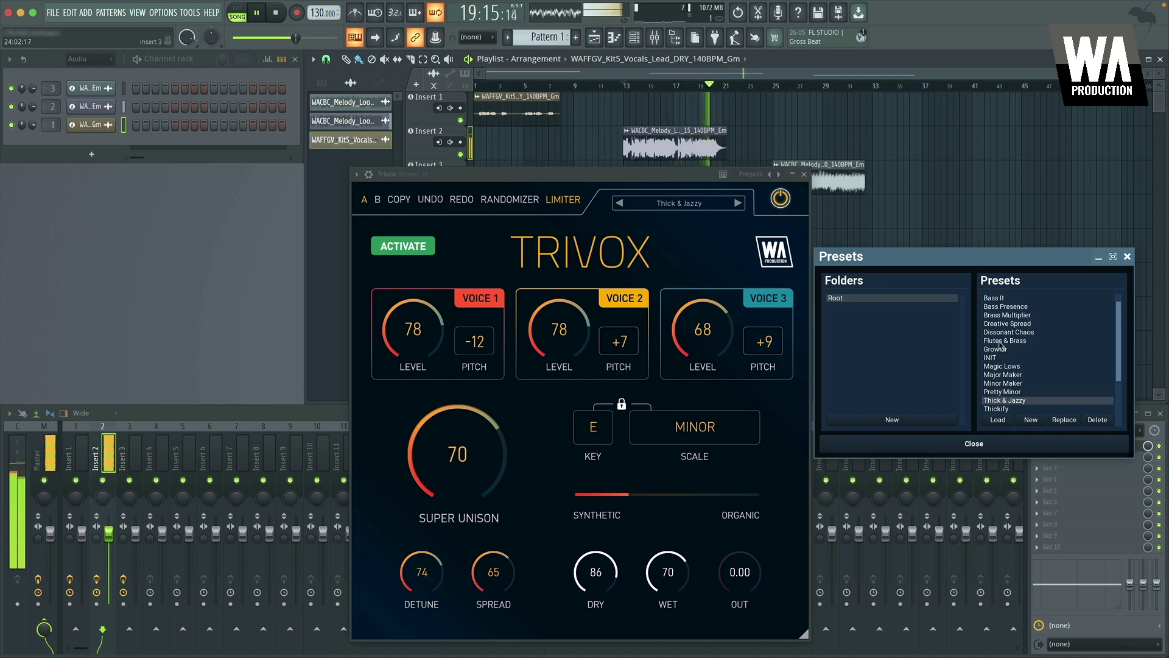
pyautogui.scroll(-2, 1000, 353)
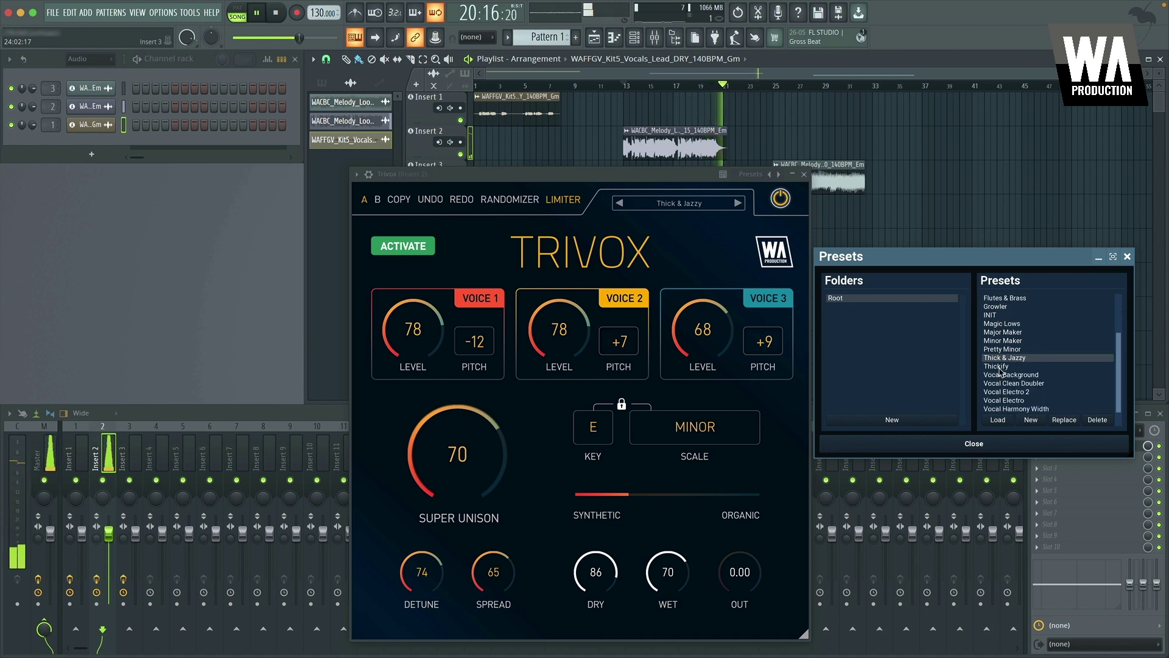
pyautogui.click(999, 367)
pyautogui.doubleClick(999, 367)
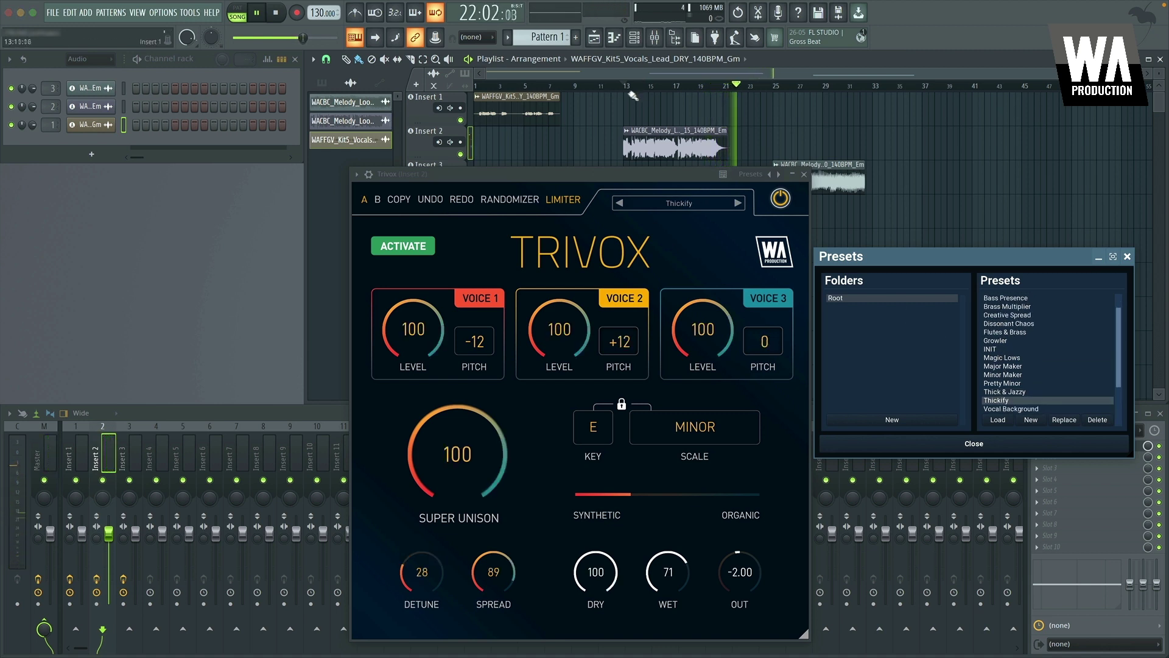
# Play the melody clip from bar 13 to audition the Thickify preset.
pyautogui.click(627, 87)
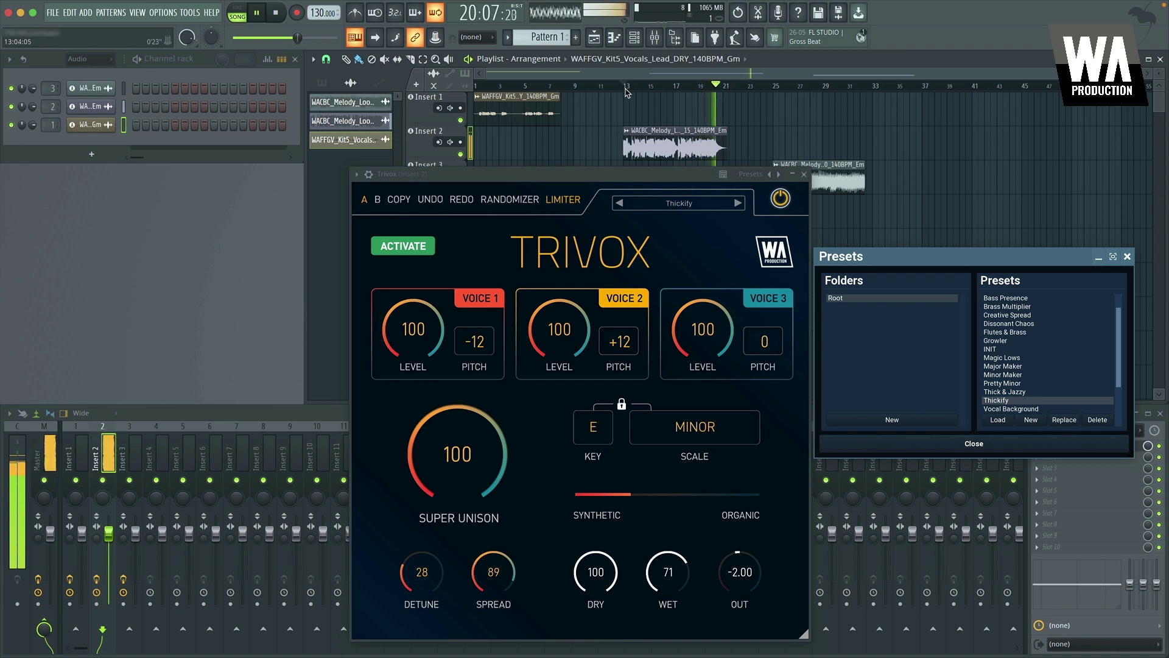
pyautogui.press('space')
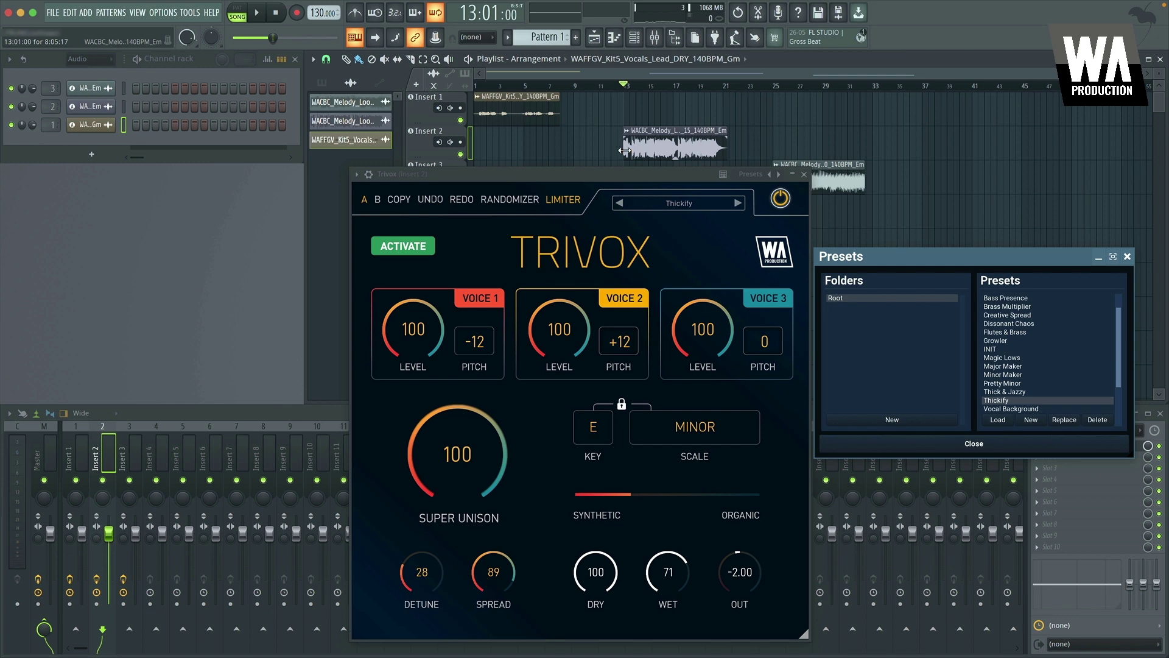
# Move the playhead to bar 25 at the next melody clip and close the Insert 2 Trivox window.
pyautogui.click(768, 86)
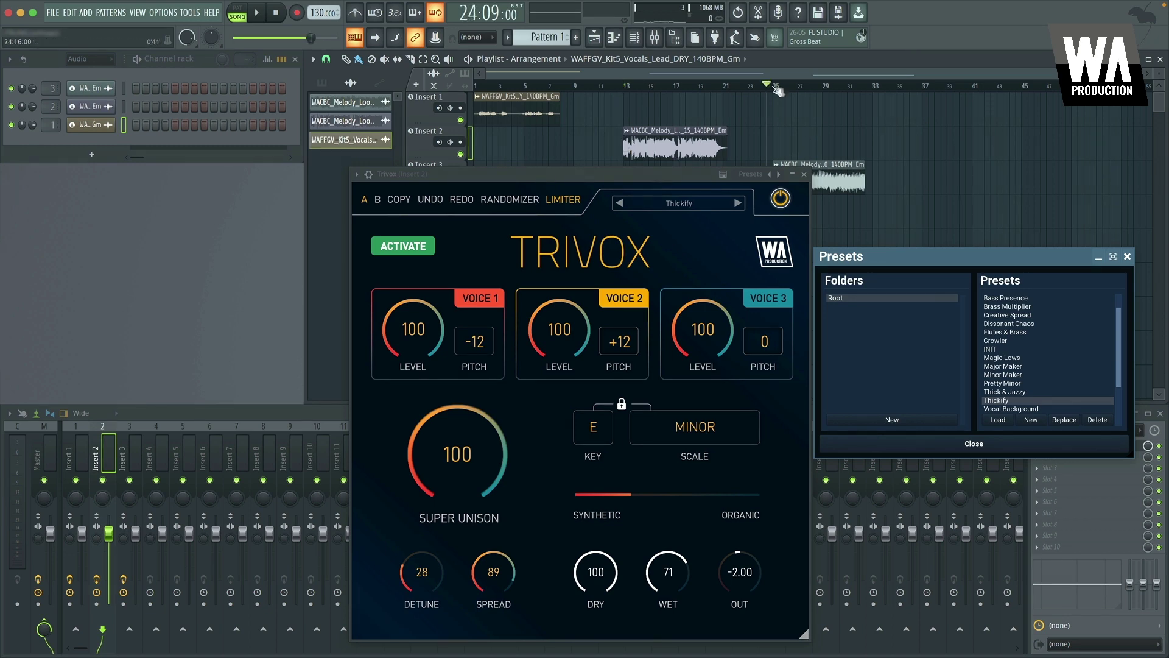
pyautogui.click(780, 86)
pyautogui.click(804, 174)
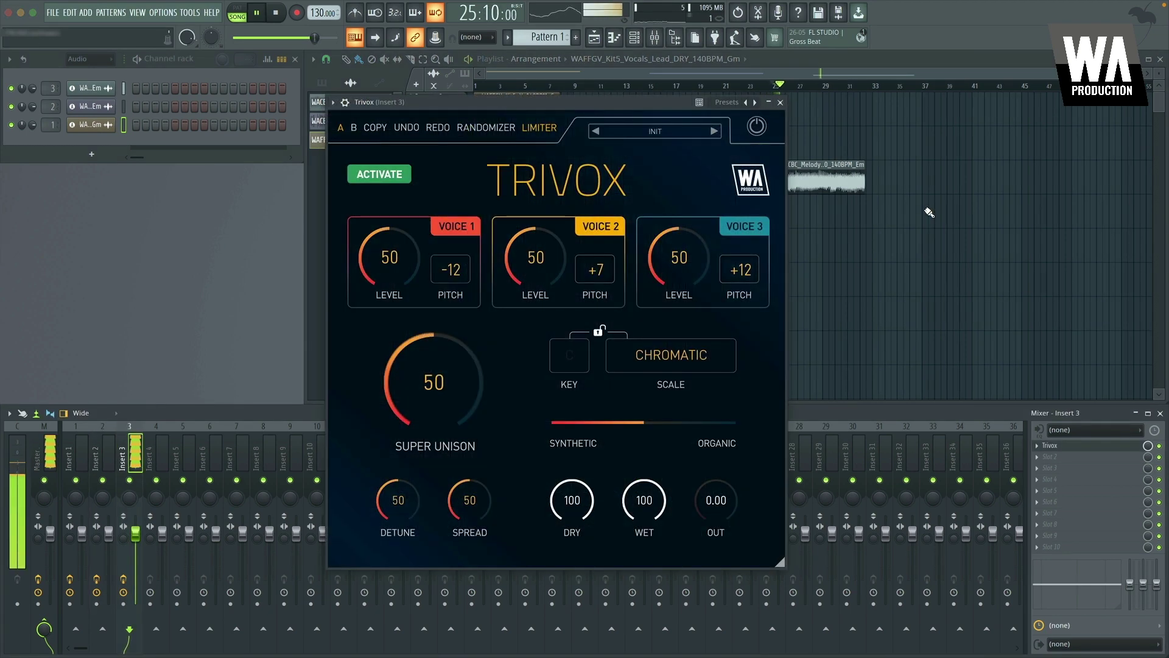
# Set Trivox on Insert 3 to the key of E and the Minor scale, and lock both settings.
pyautogui.click(659, 364)
pyautogui.click(674, 389)
pyautogui.click(570, 358)
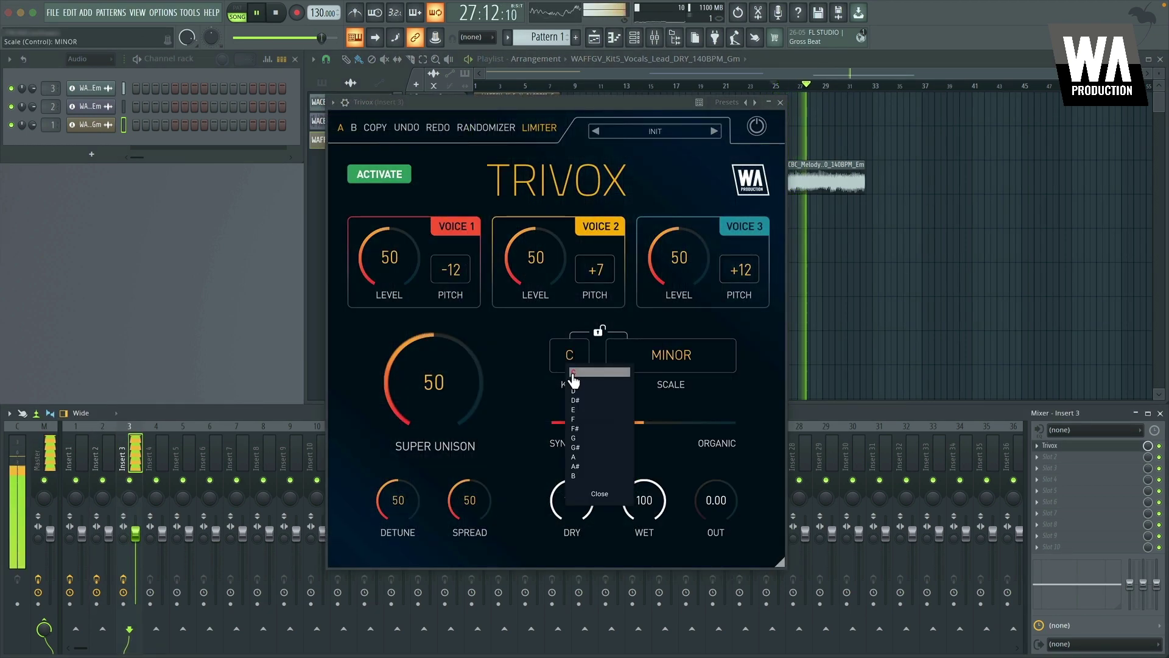
pyautogui.click(578, 404)
pyautogui.click(569, 356)
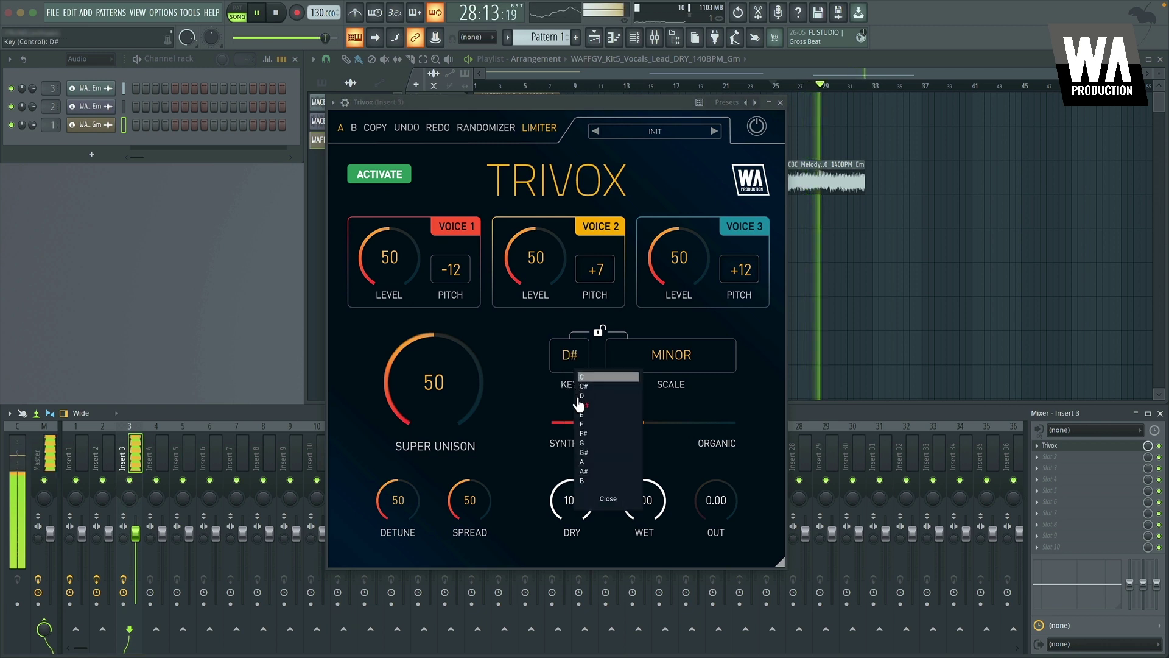
pyautogui.click(575, 409)
pyautogui.click(598, 332)
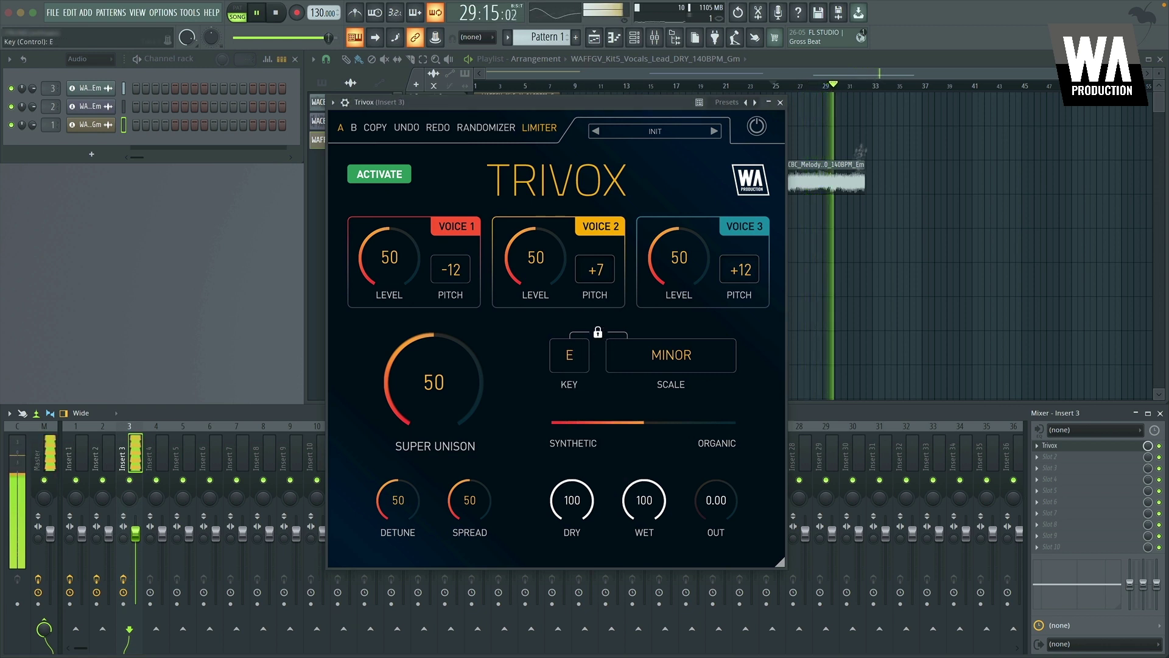
# Return playback to the melody clip's start at bar 25 and move the Trivox window off the clip.
pyautogui.press('space')
pyautogui.click(769, 88)
pyautogui.press('space')
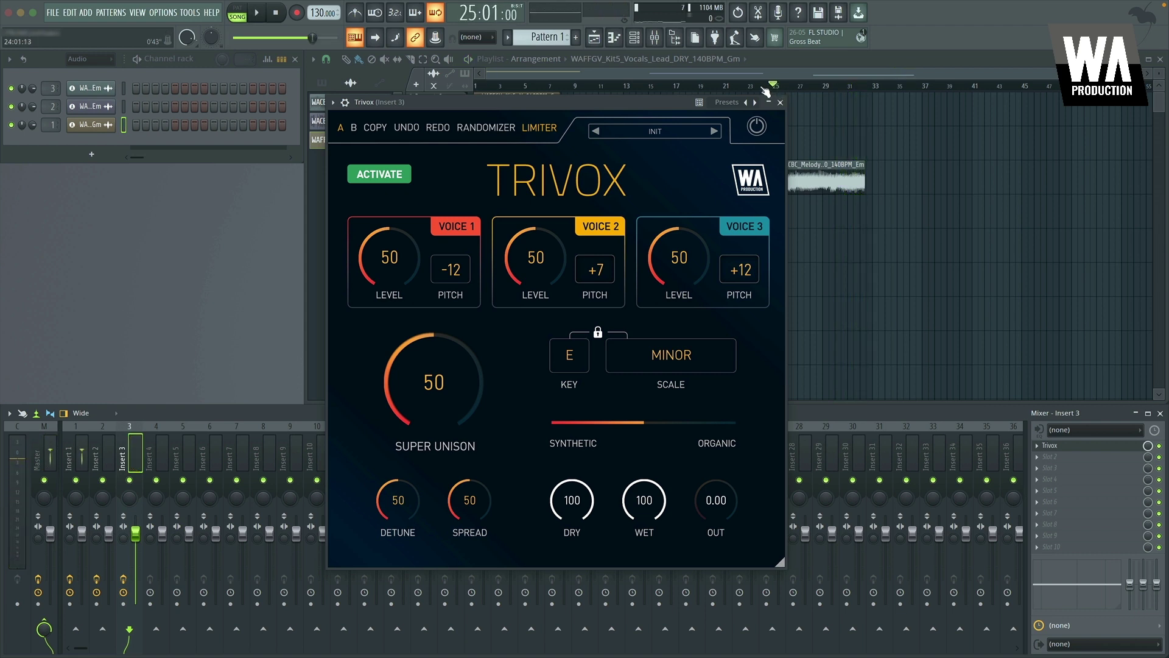
pyautogui.moveTo(675, 100); pyautogui.dragTo(639, 98)
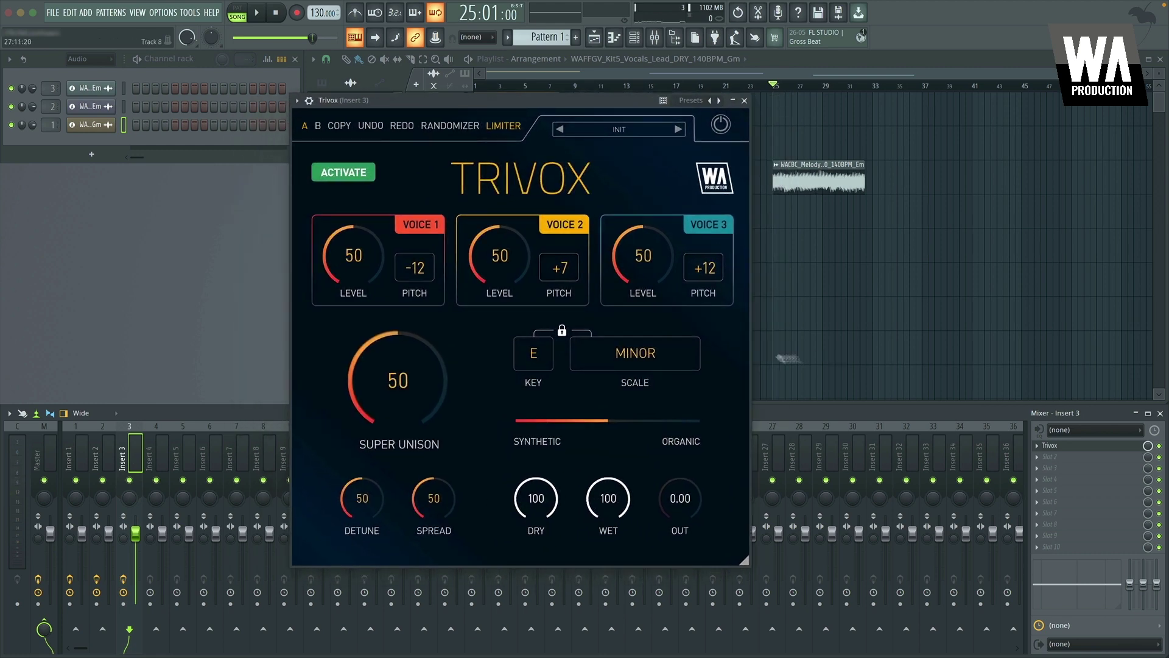
# Enable Trivox on Insert 3 and load the Bass Presence preset.
pyautogui.click(722, 125)
pyautogui.click(642, 138)
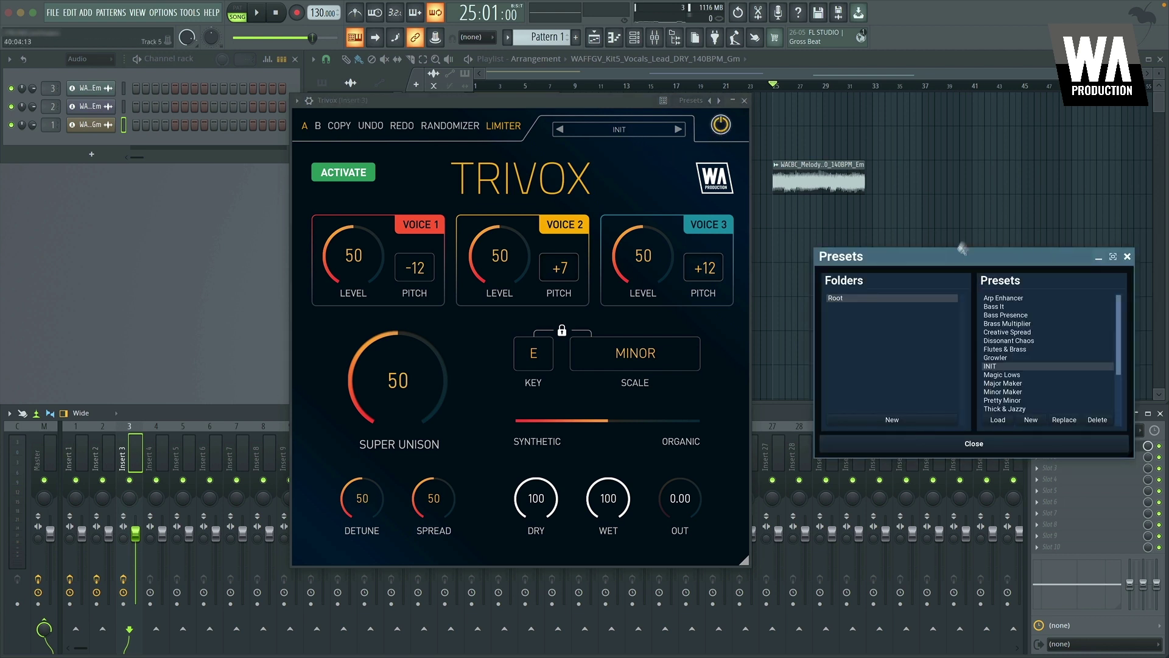
pyautogui.moveTo(948, 253); pyautogui.dragTo(922, 251)
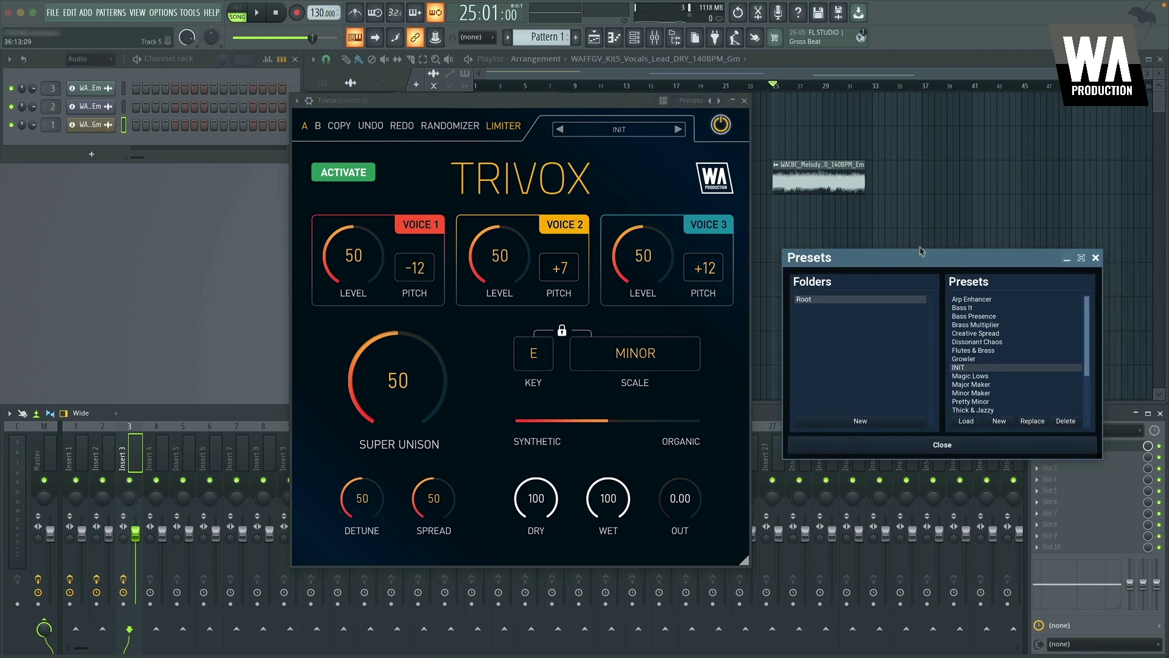
pyautogui.click(973, 317)
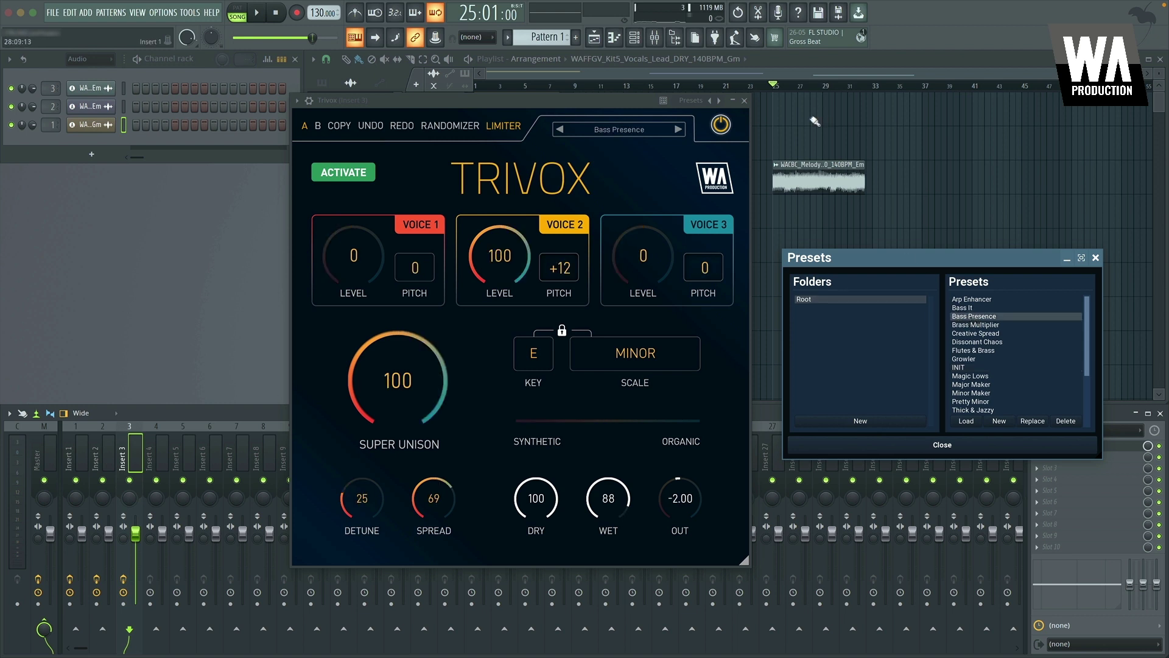
# Play the melody clip from bar 25 to audition the Bass Presence preset.
pyautogui.press('space')
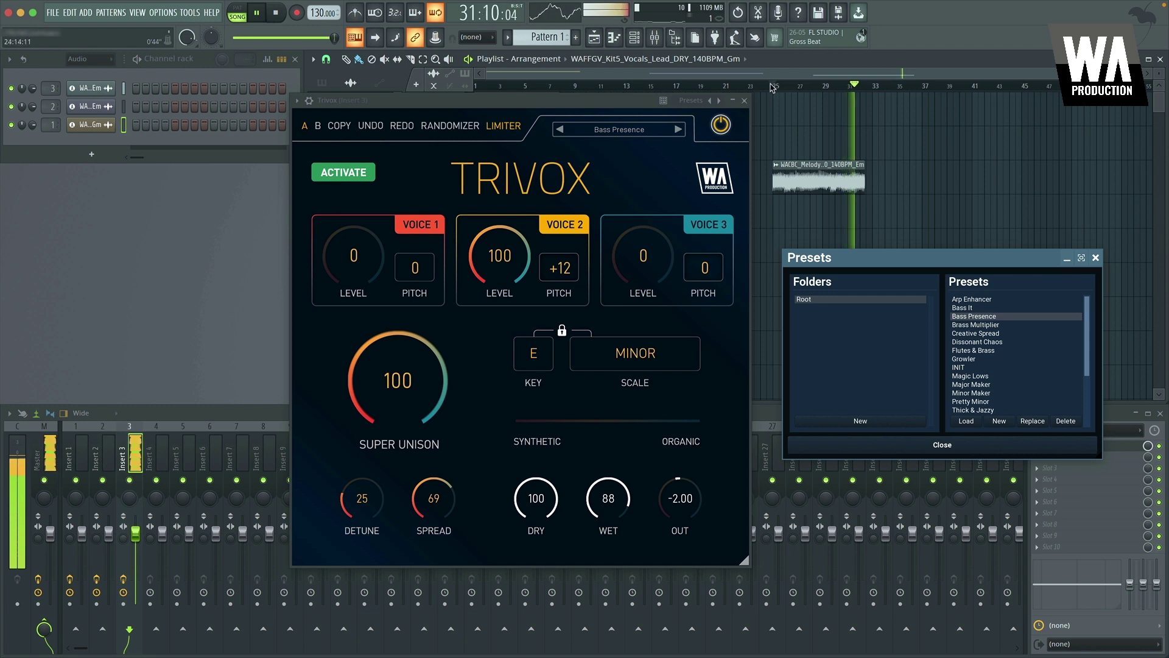
pyautogui.press('space')
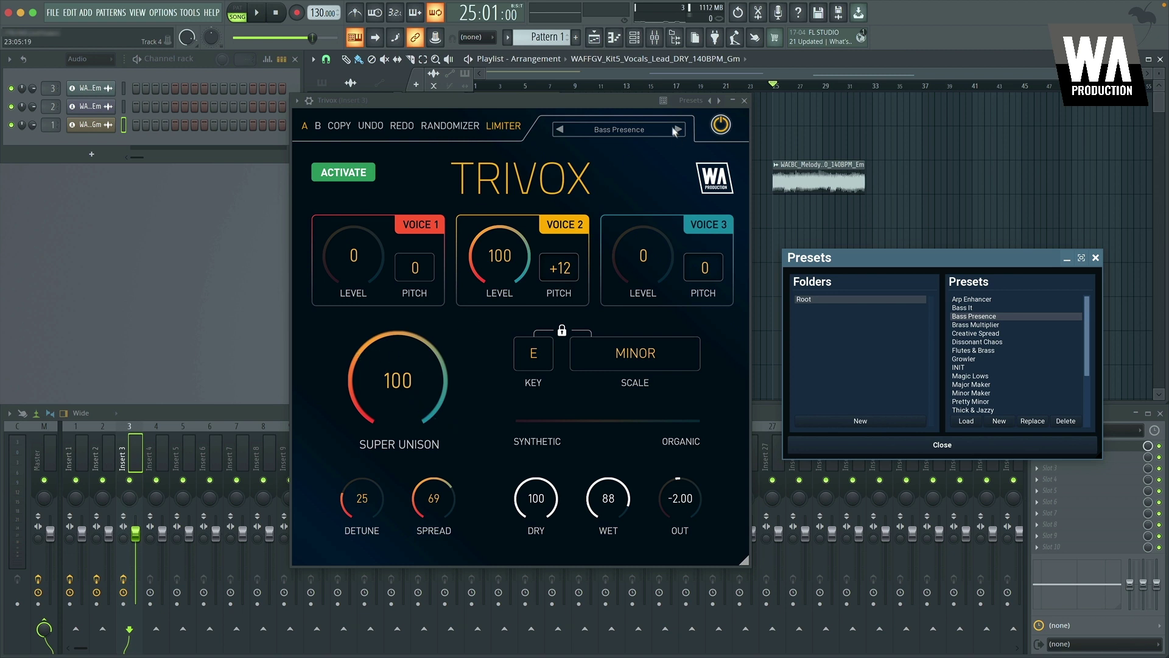
# Load the Flutes & Brass preset on Insert 3 and replay the melody clip from bar 25.
pyautogui.click(615, 130)
pyautogui.click(616, 130)
pyautogui.click(974, 350)
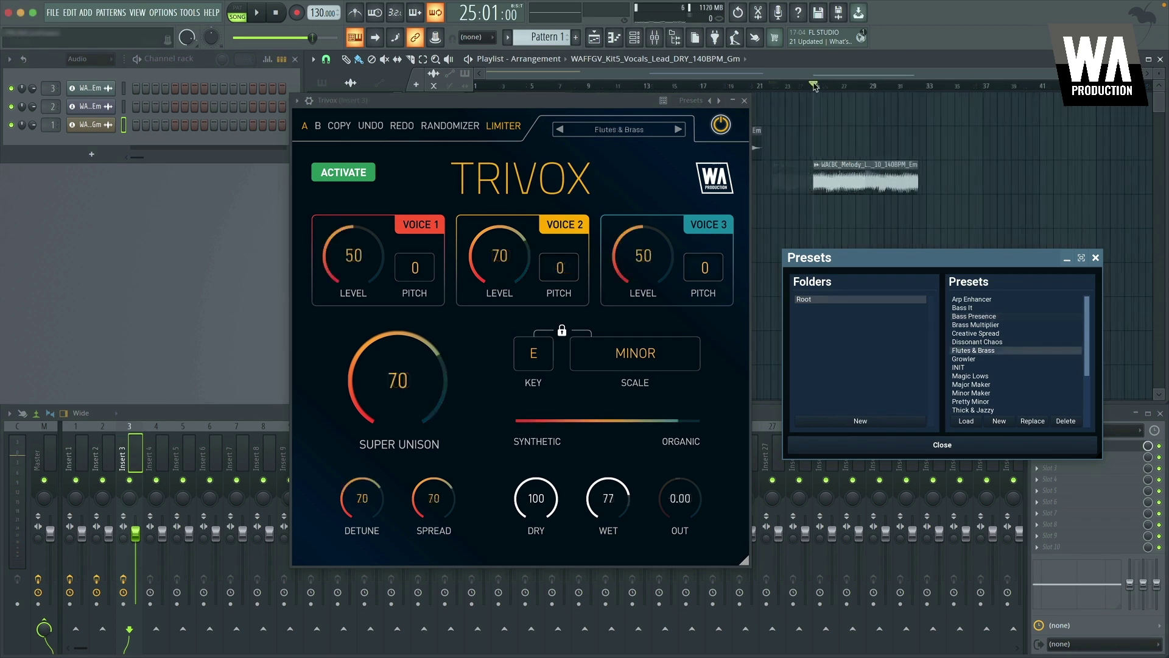
pyautogui.click(815, 87)
pyautogui.press('space')
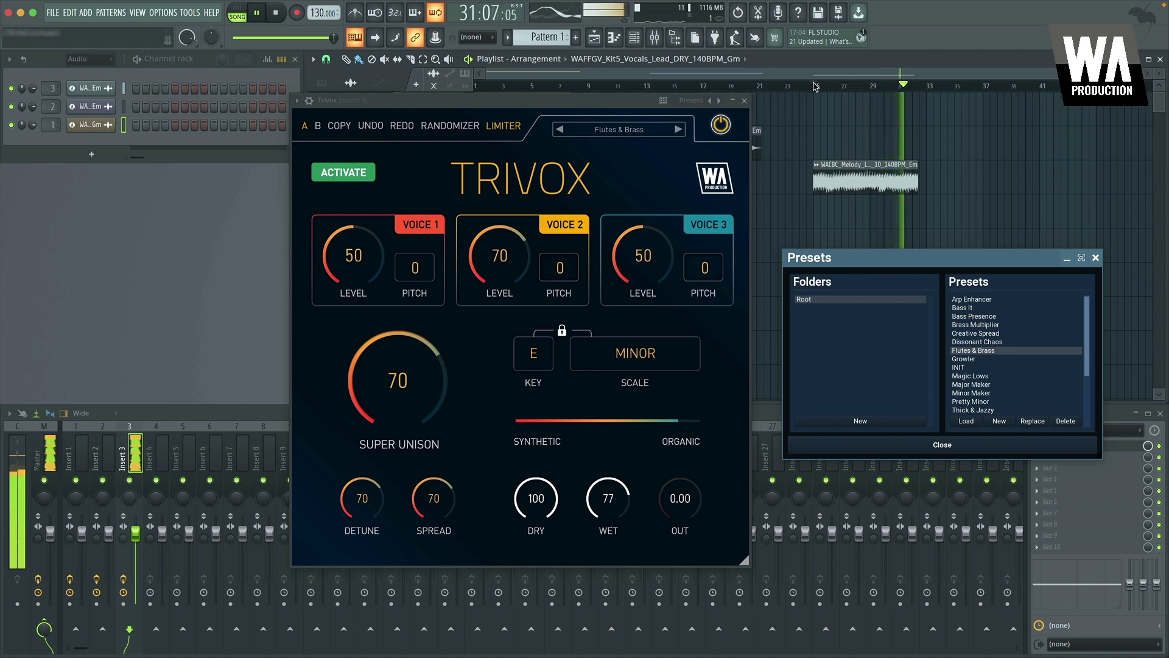
pyautogui.press('space')
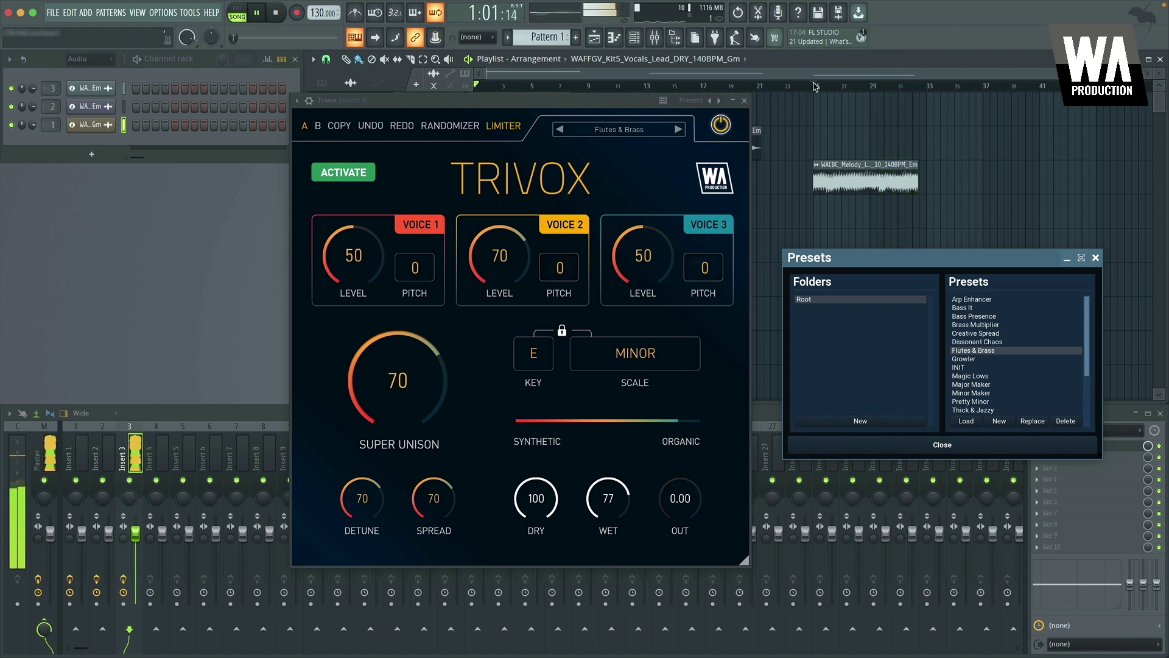
pyautogui.click(815, 85)
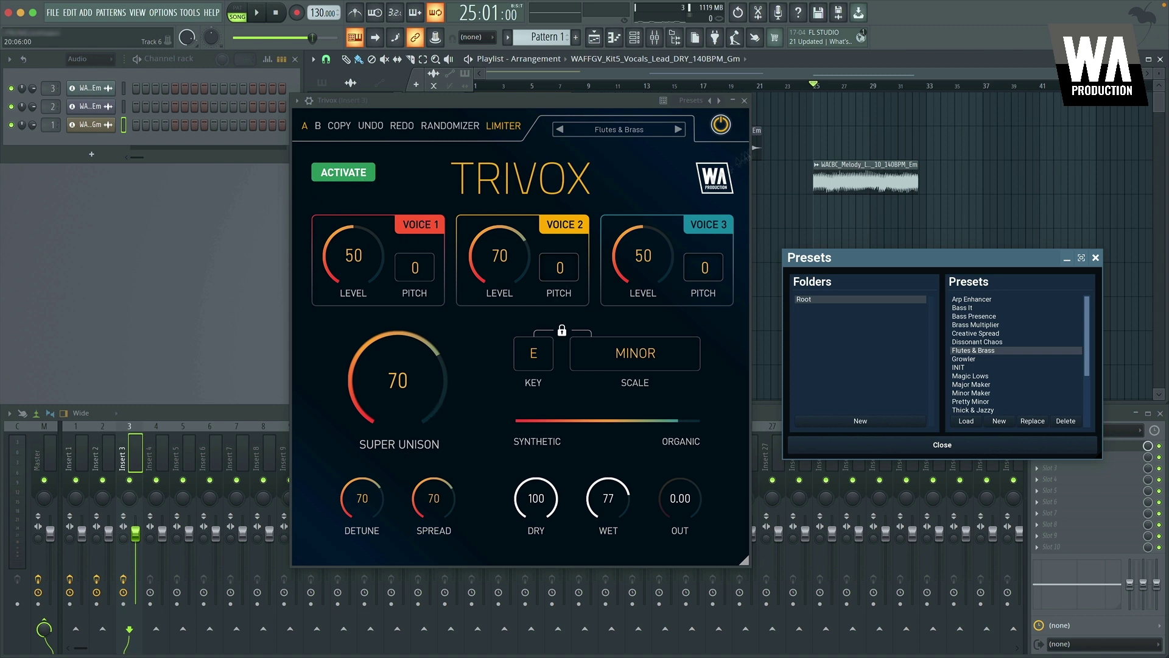
# Close the Insert 3 Trivox window and open the full Trivox interface on Insert 1.
pyautogui.click(744, 100)
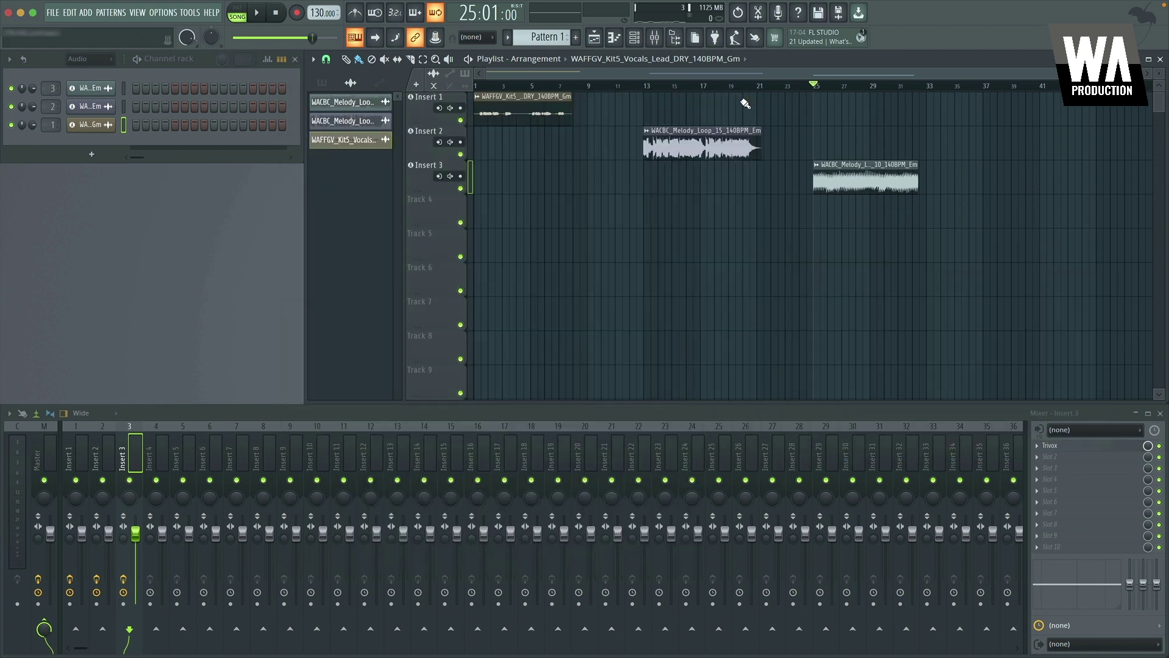
pyautogui.click(426, 112)
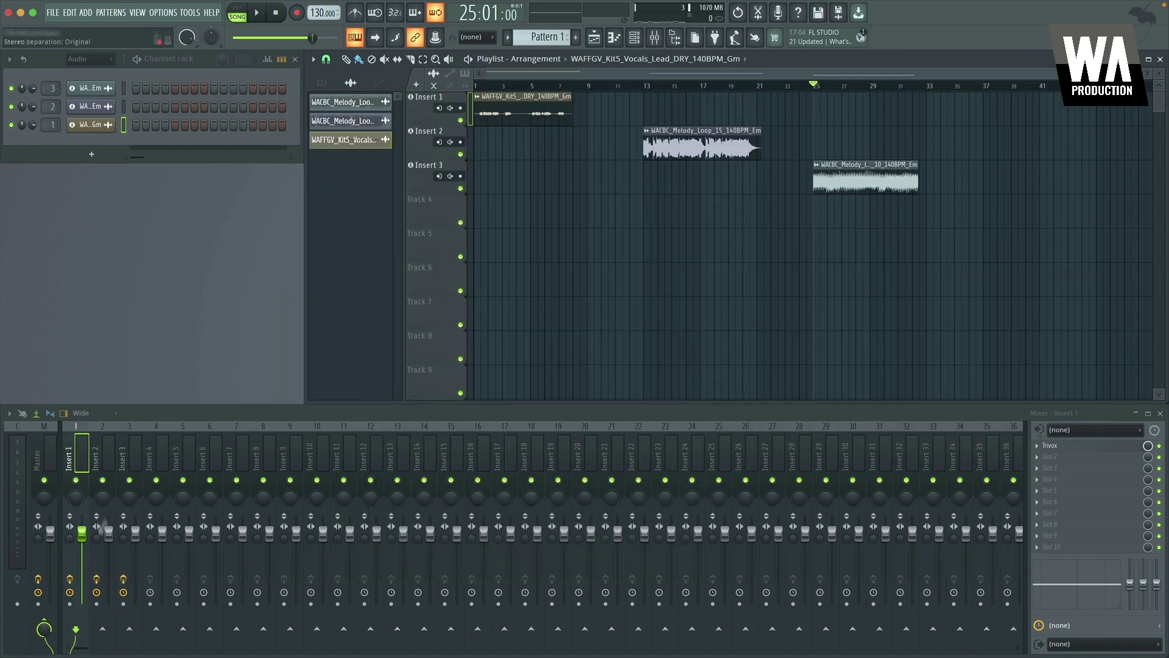
pyautogui.click(1050, 445)
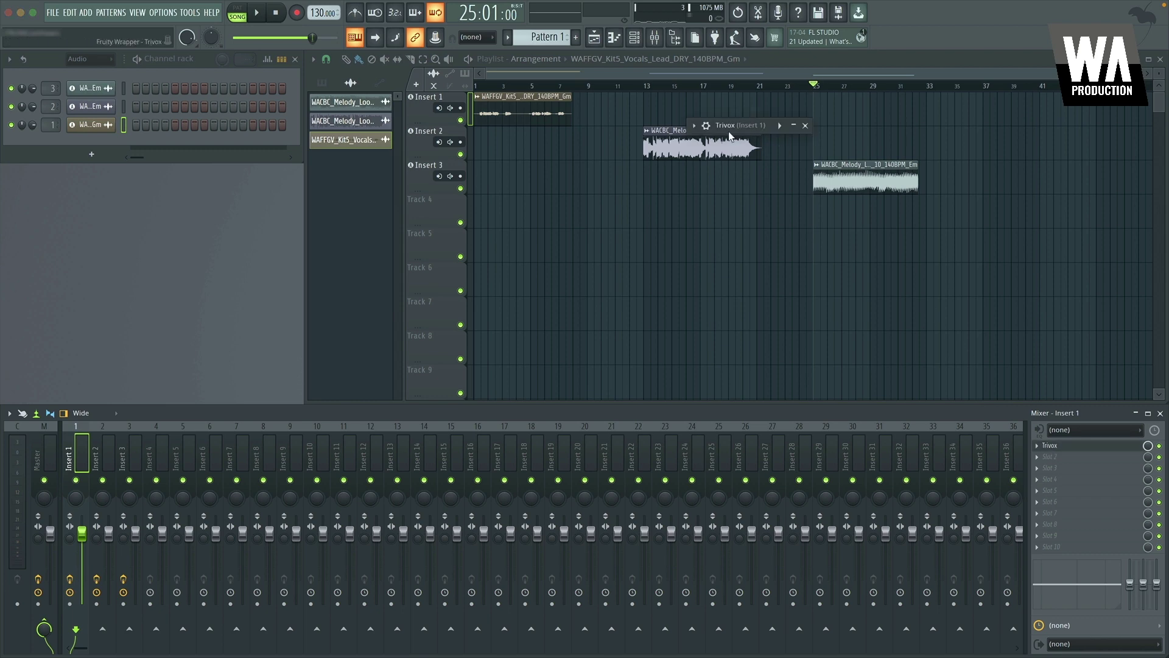
pyautogui.click(695, 125)
pyautogui.click(783, 130)
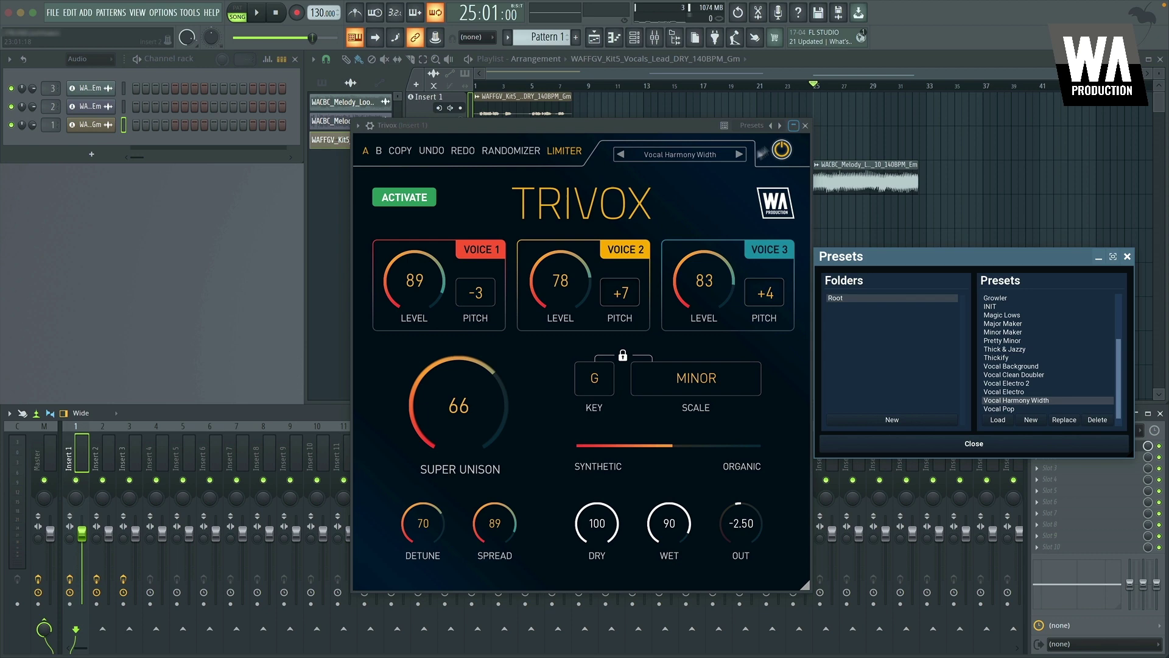
# Close the preset browser and reposition the Insert 1 Trivox window below the vocal clip.
pyautogui.click(794, 125)
pyautogui.moveTo(673, 134); pyautogui.dragTo(712, 127)
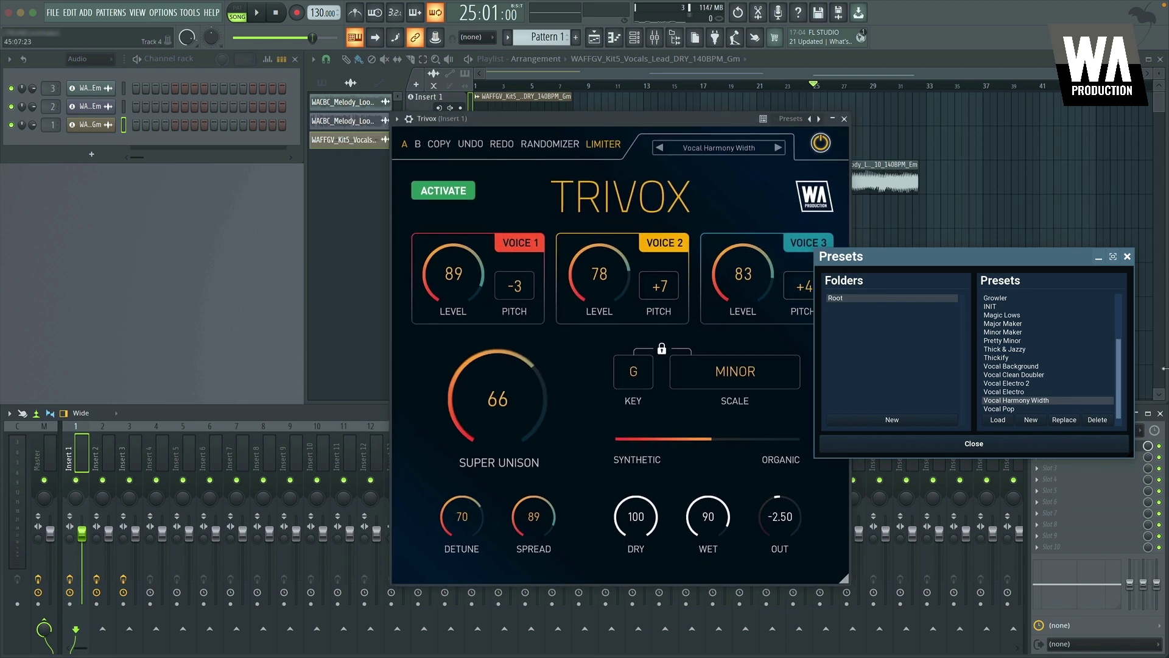
pyautogui.click(1128, 256)
pyautogui.moveTo(548, 118); pyautogui.dragTo(504, 143)
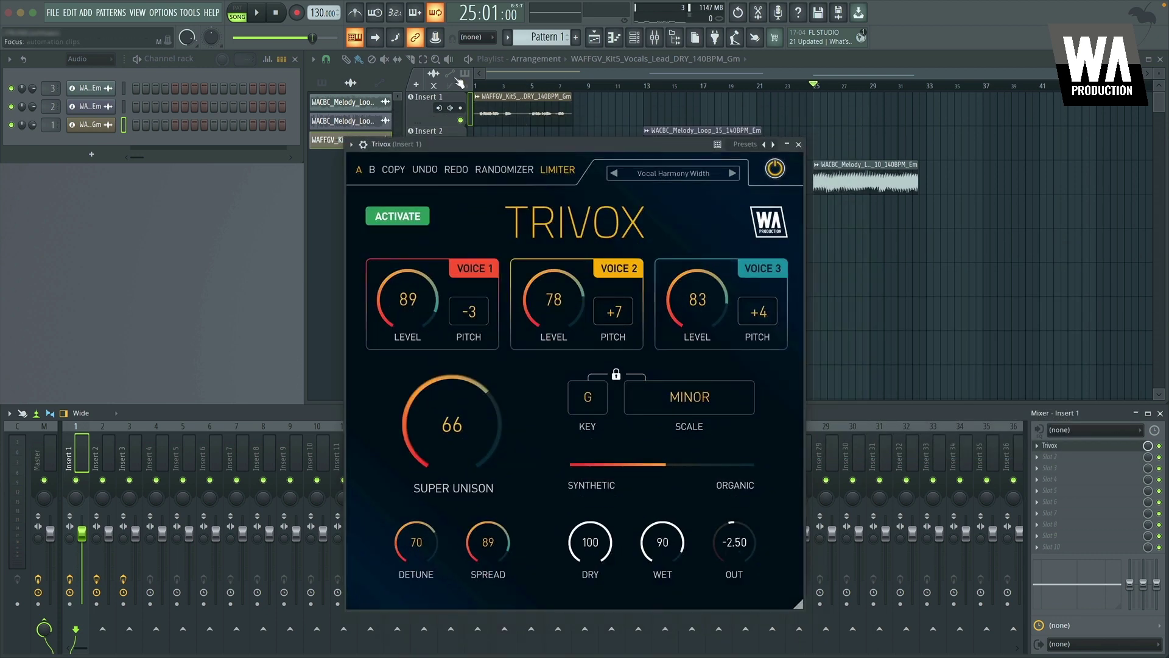
# Play the lead vocal from within bar 1 to audition the Vocal Harmony Width preset, keeping the Trivox window clear of the clip.
pyautogui.click(488, 86)
pyautogui.press('space')
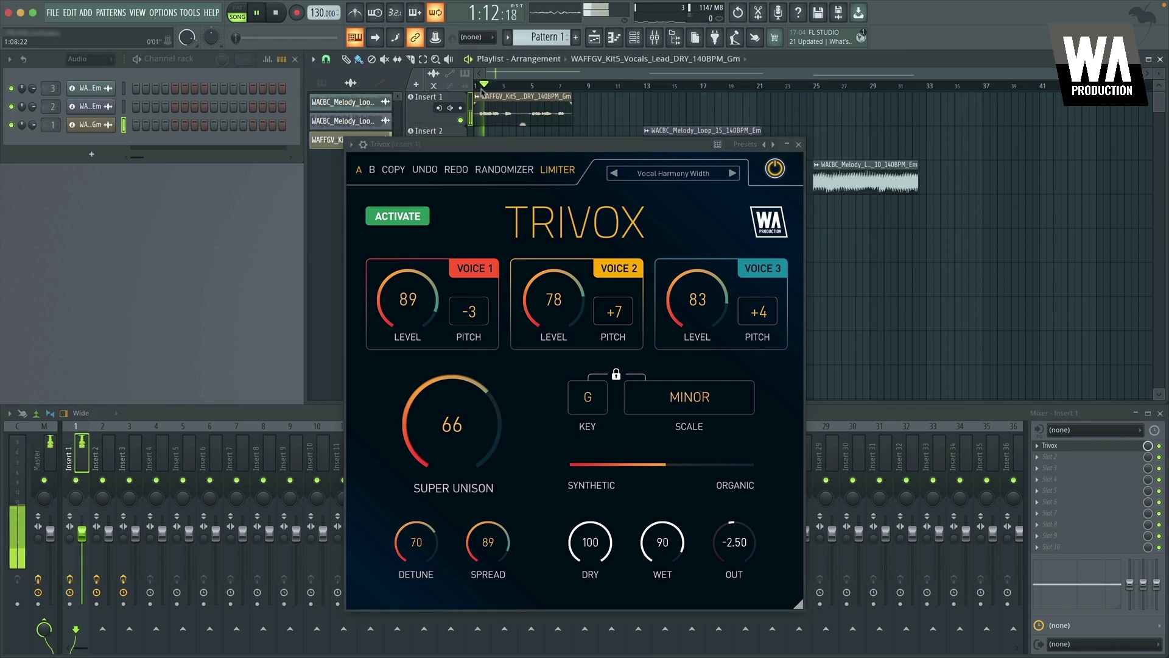
pyautogui.moveTo(549, 144); pyautogui.dragTo(604, 158)
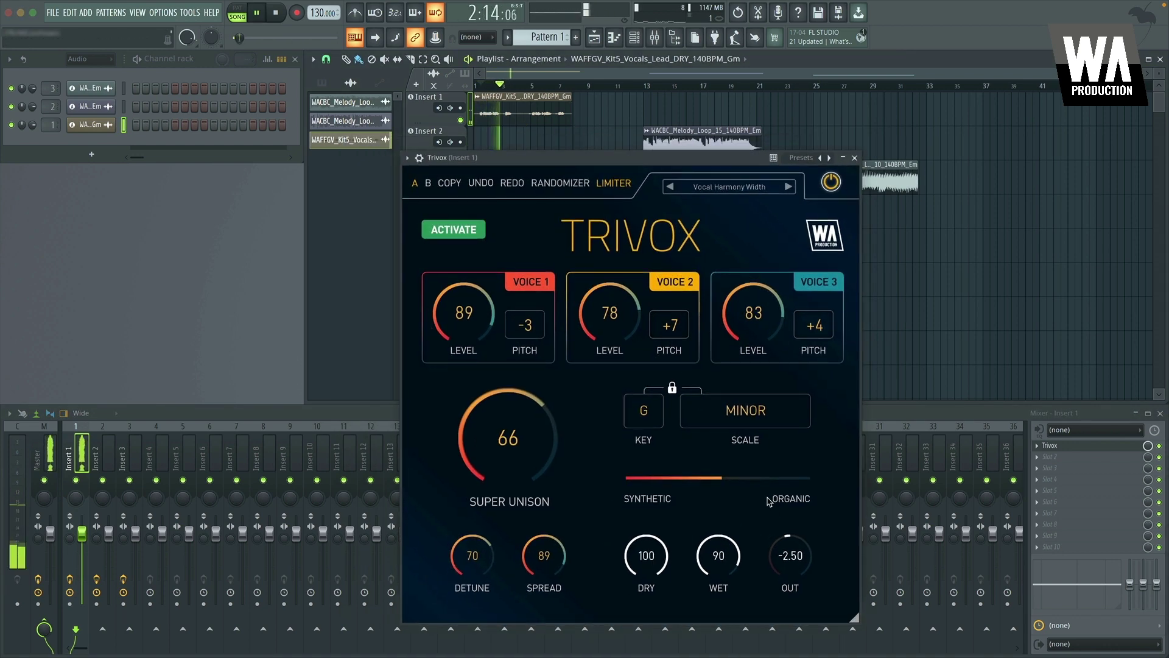
pyautogui.press('space')
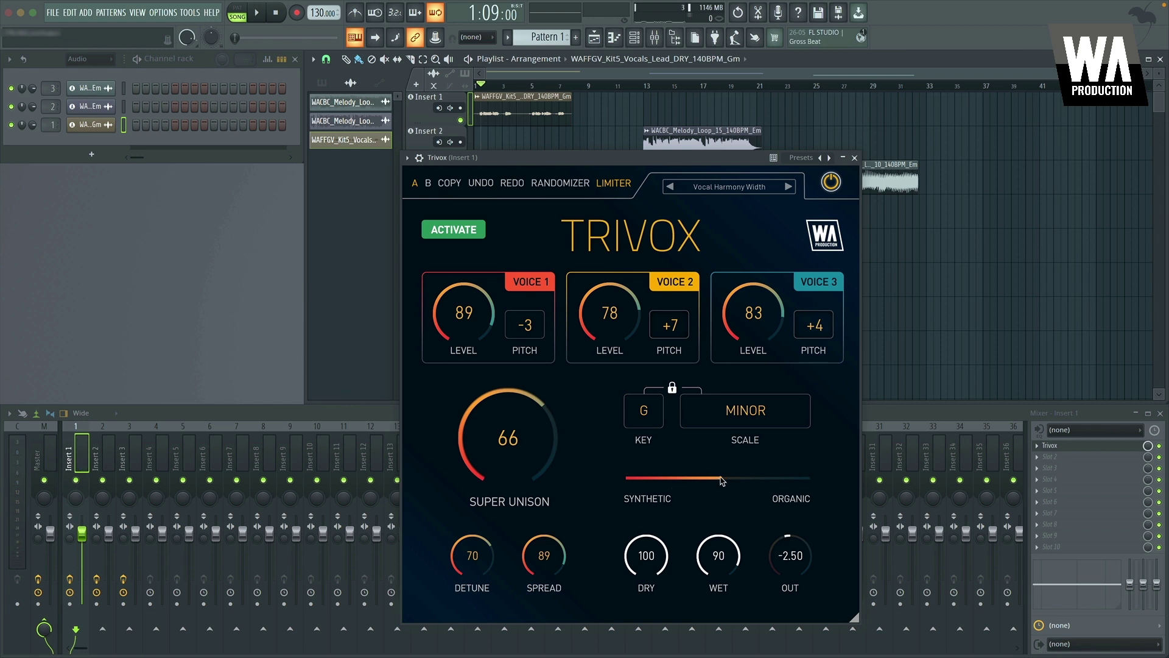
# Set the Synthetic/Organic character to 100% organic and play the lead vocal.
pyautogui.moveTo(722, 479); pyautogui.dragTo(804, 478)
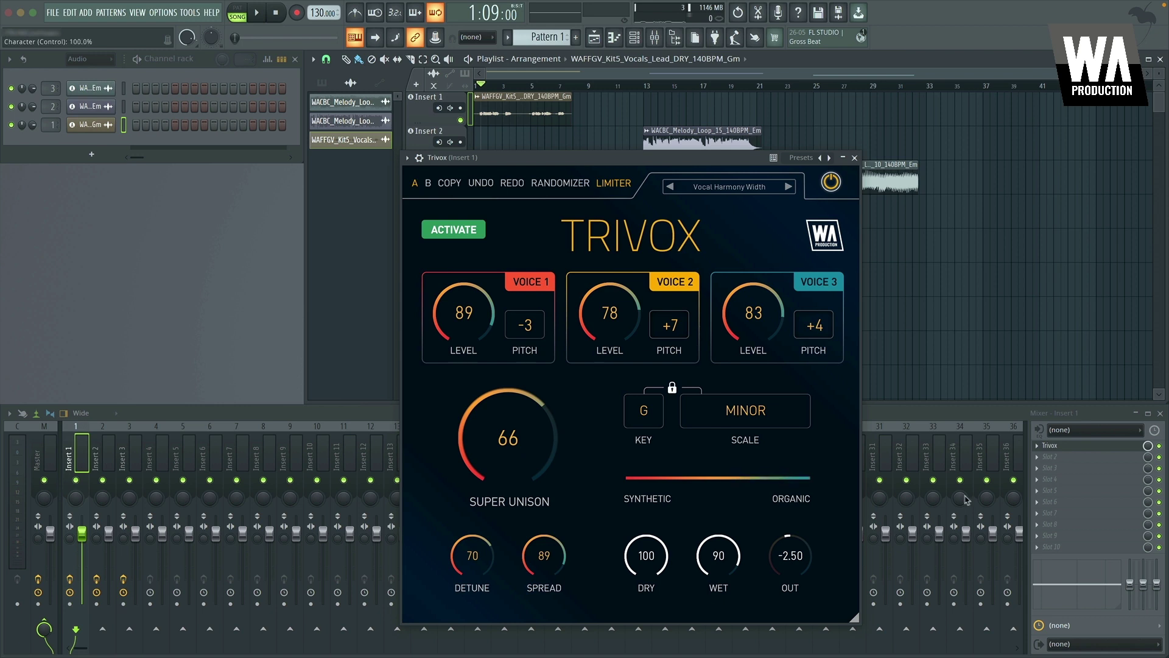
pyautogui.press('space')
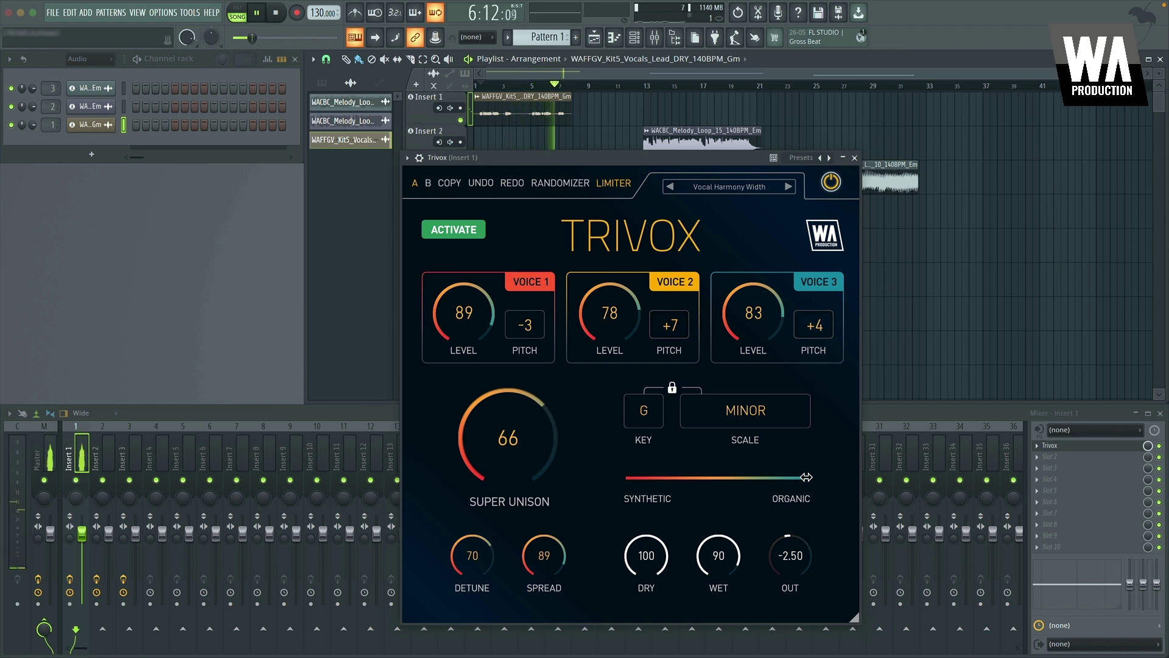
pyautogui.press('space')
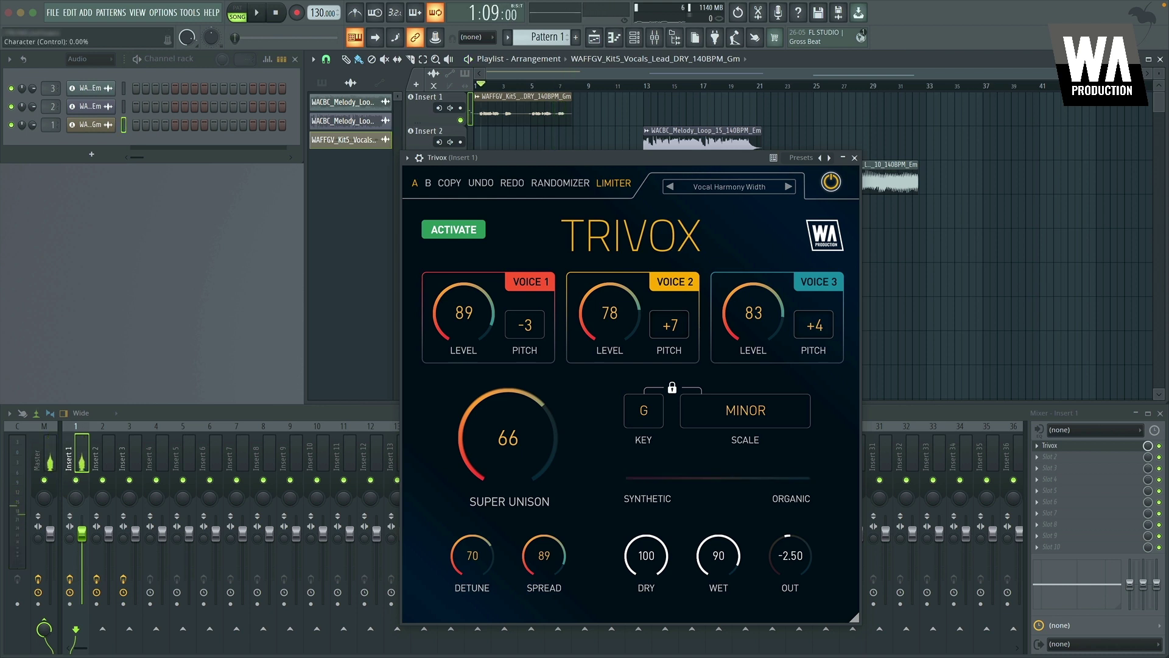
# Play the lead vocal from bar 1 with the character at fully synthetic.
pyautogui.click(470, 86)
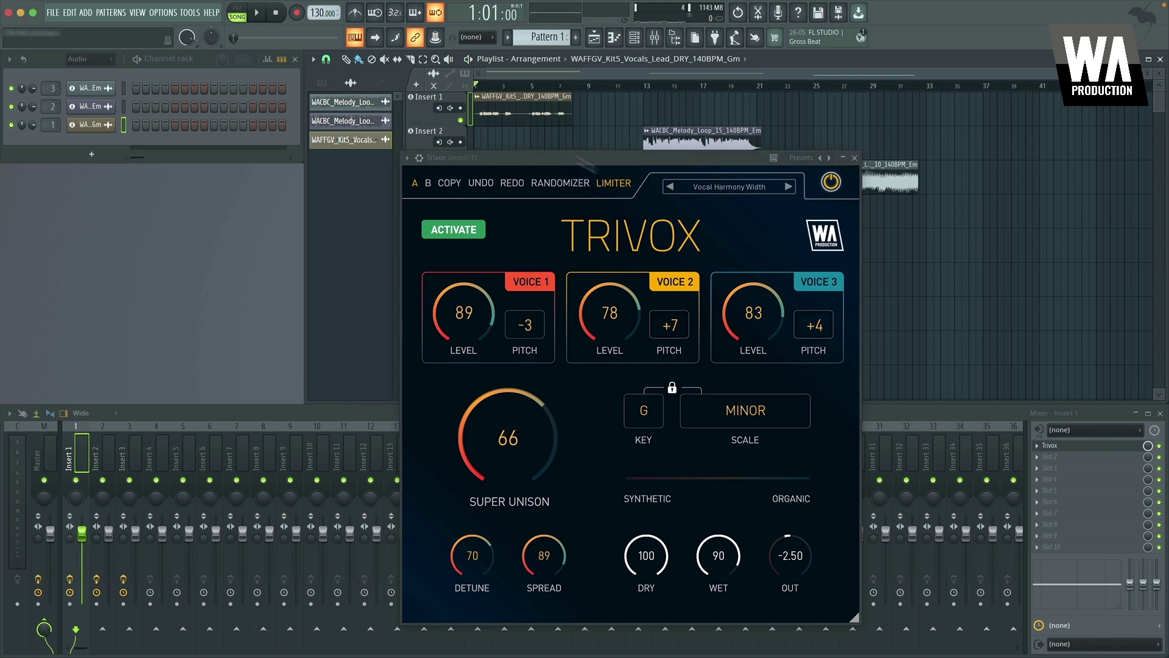
pyautogui.press('space')
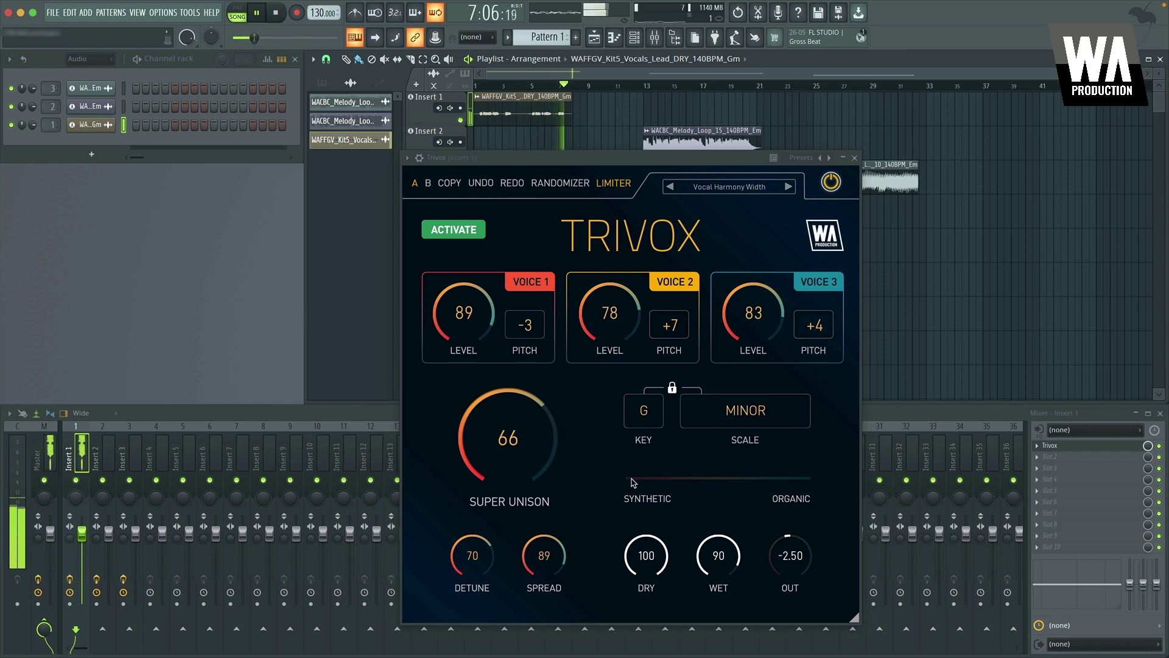
pyautogui.press('space')
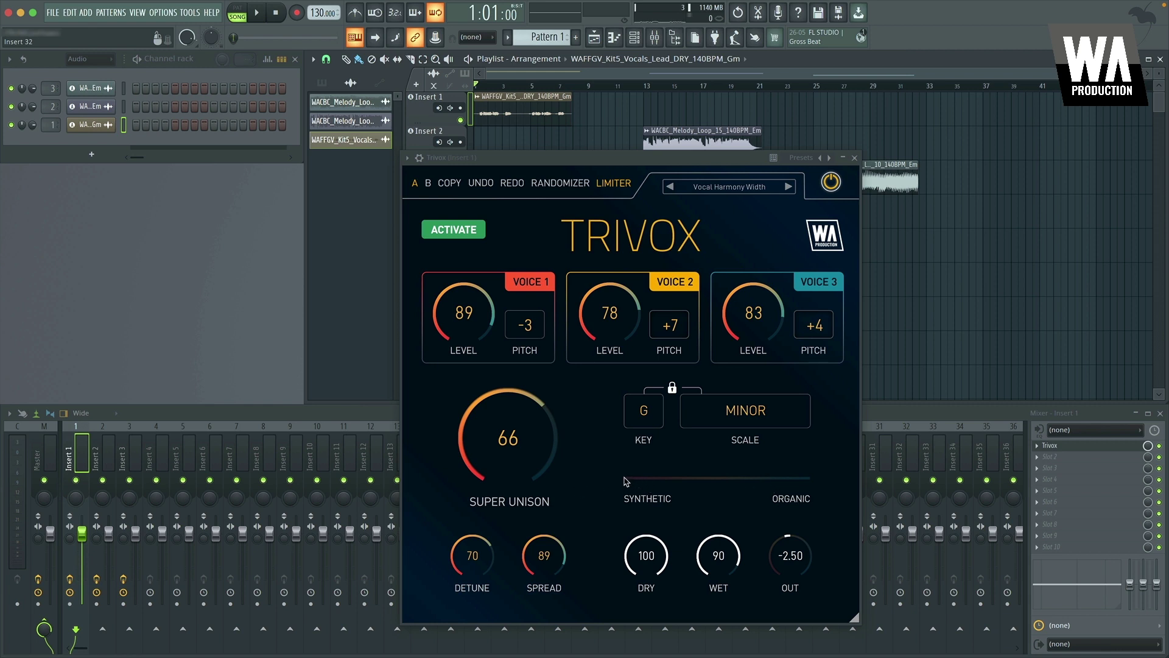
# Sweep the character between synthetic and organic while the lead vocal plays, then stop playback and set it to 56.4%.
pyautogui.press('space')
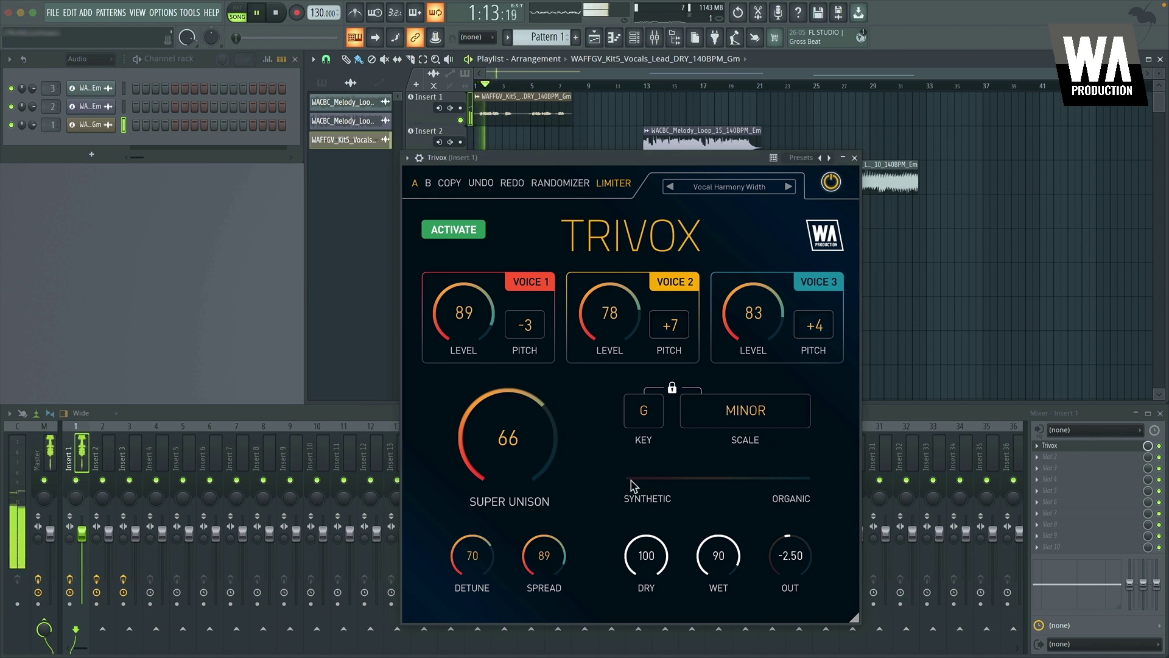
pyautogui.moveTo(627, 483); pyautogui.dragTo(810, 478)
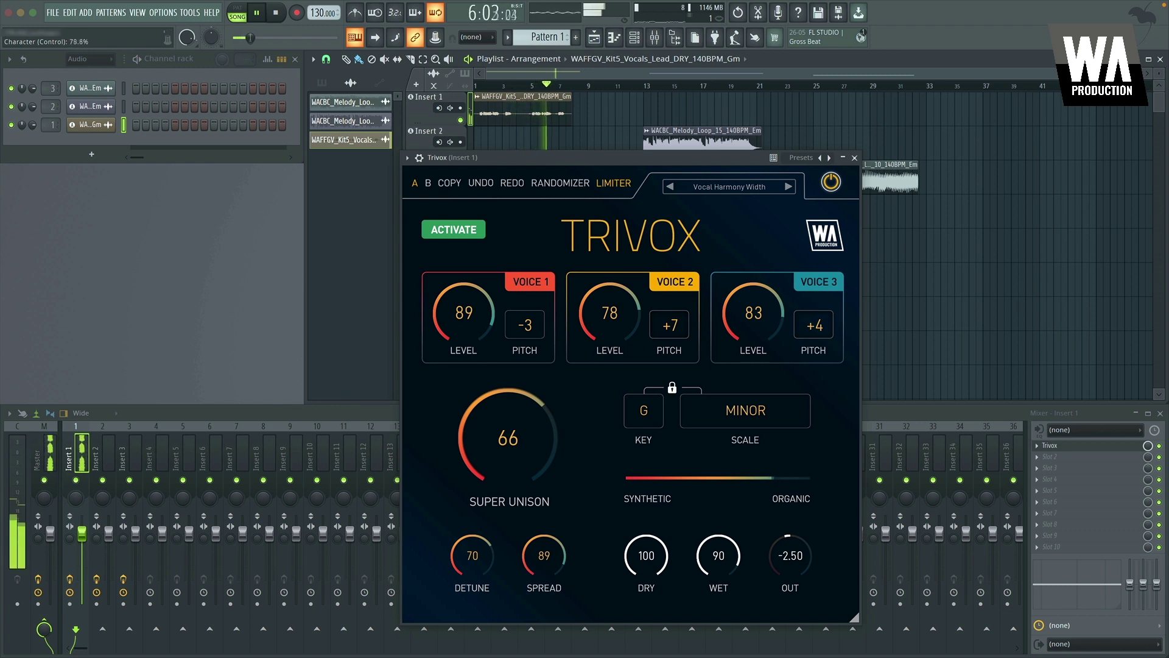
pyautogui.click(722, 478)
pyautogui.moveTo(722, 479); pyautogui.dragTo(627, 478)
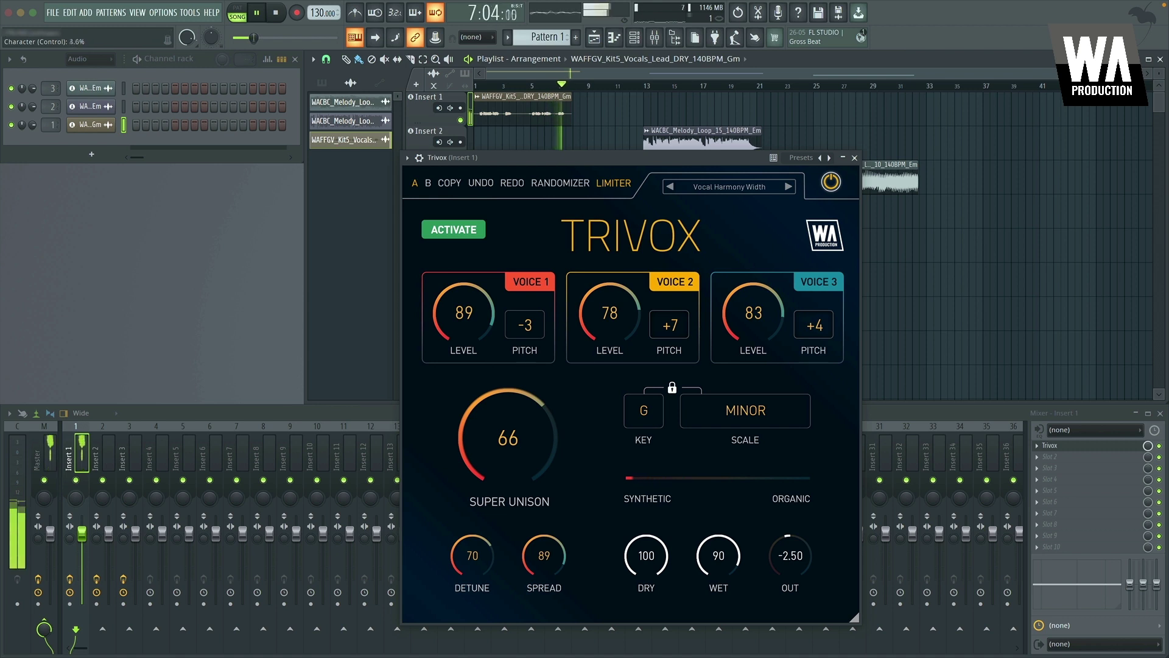
pyautogui.press('space')
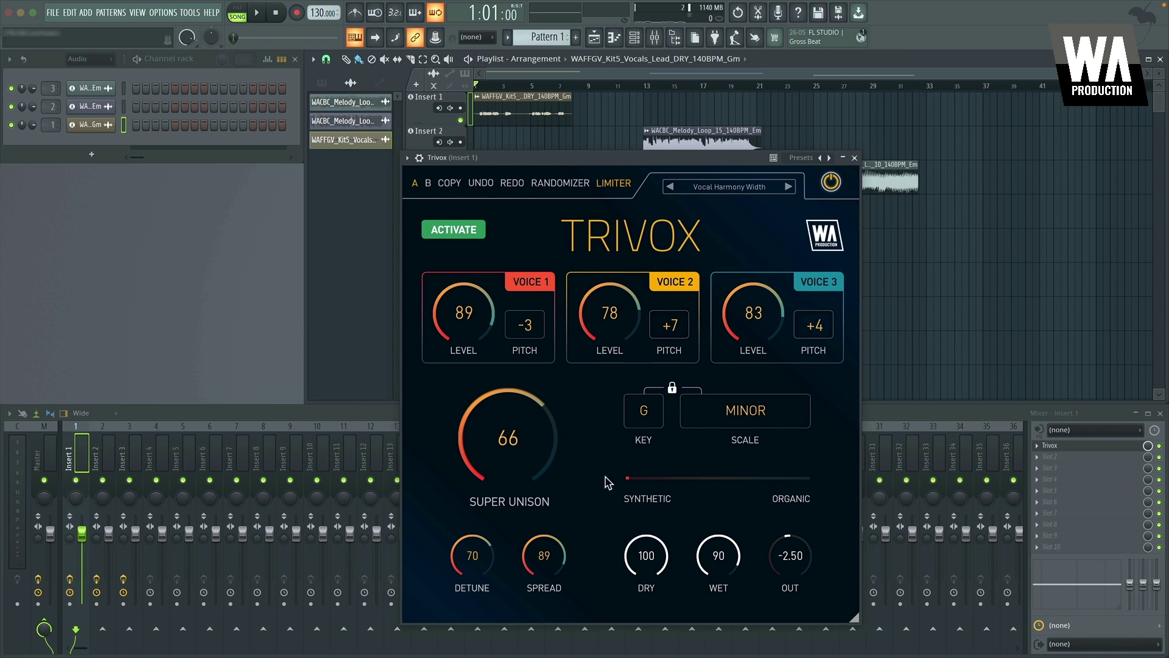
pyautogui.moveTo(629, 476); pyautogui.dragTo(729, 478)
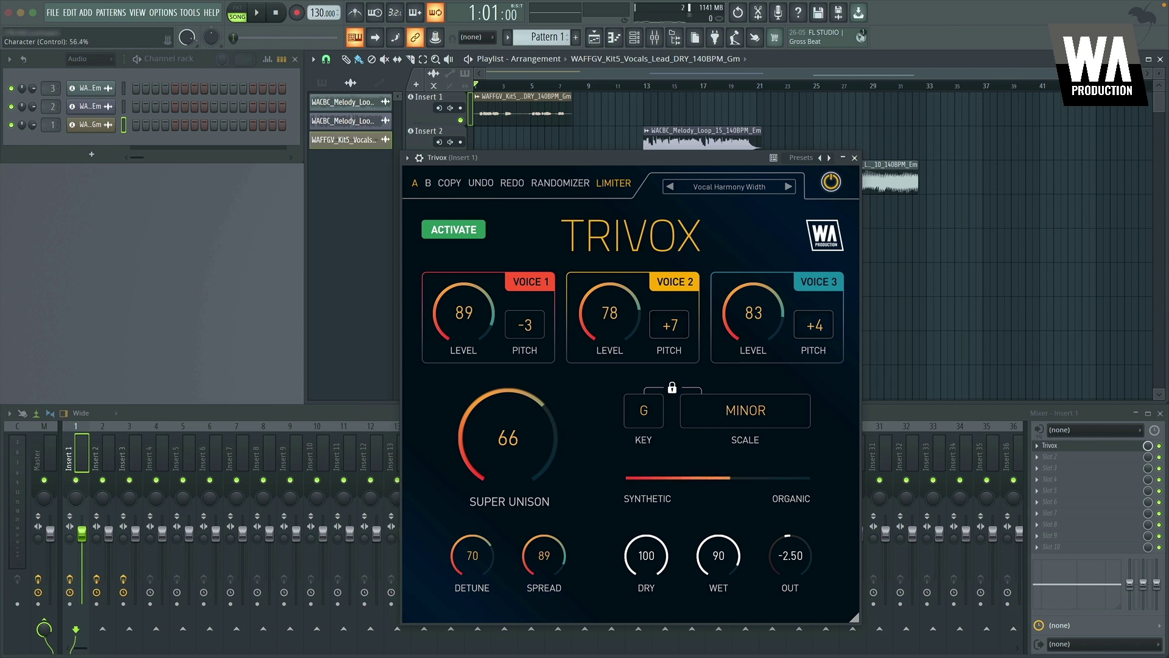